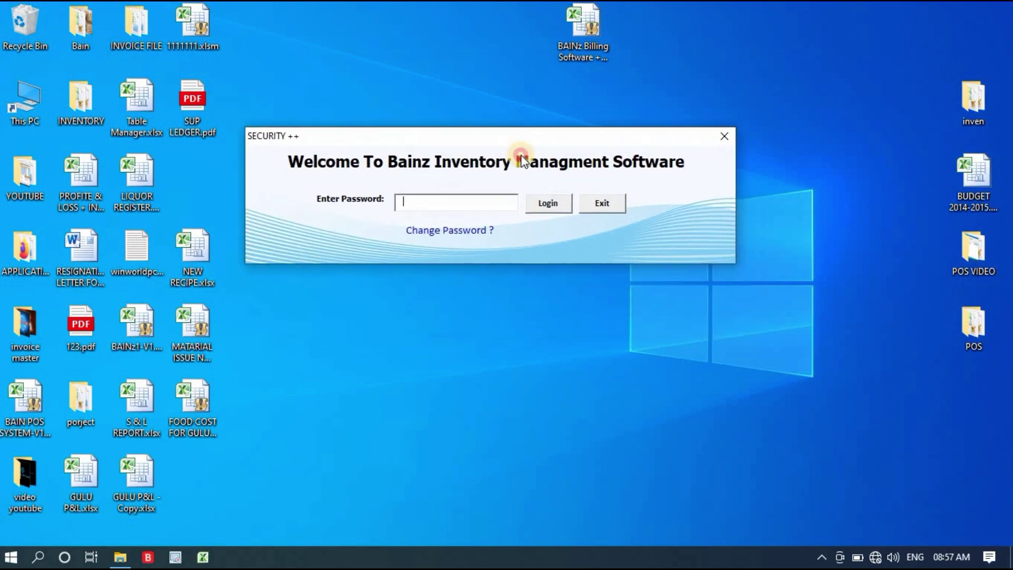
# Type the login password into the SECURITY ++ window's password field.
pyautogui.click(548, 224)
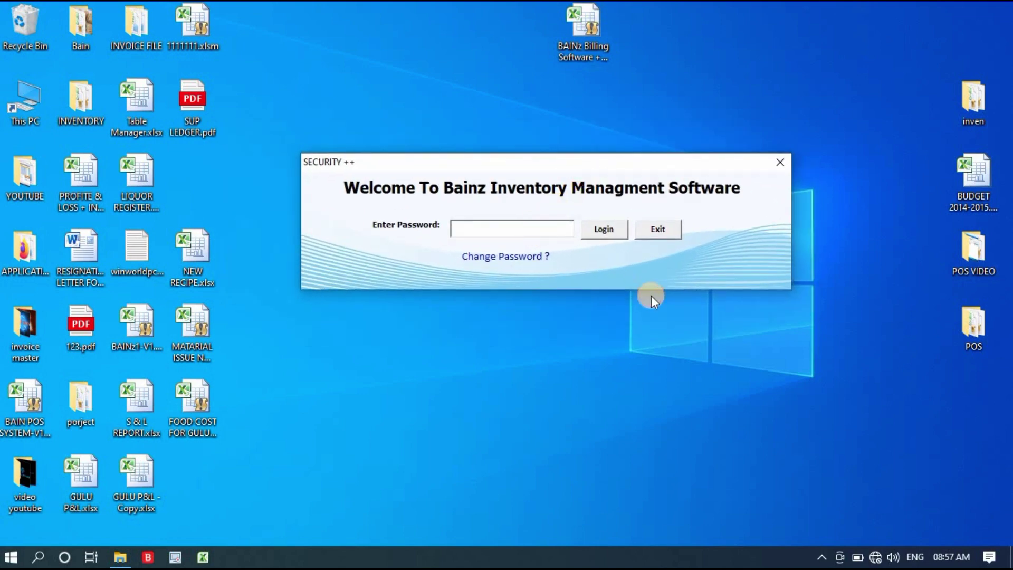
pyautogui.click(514, 258)
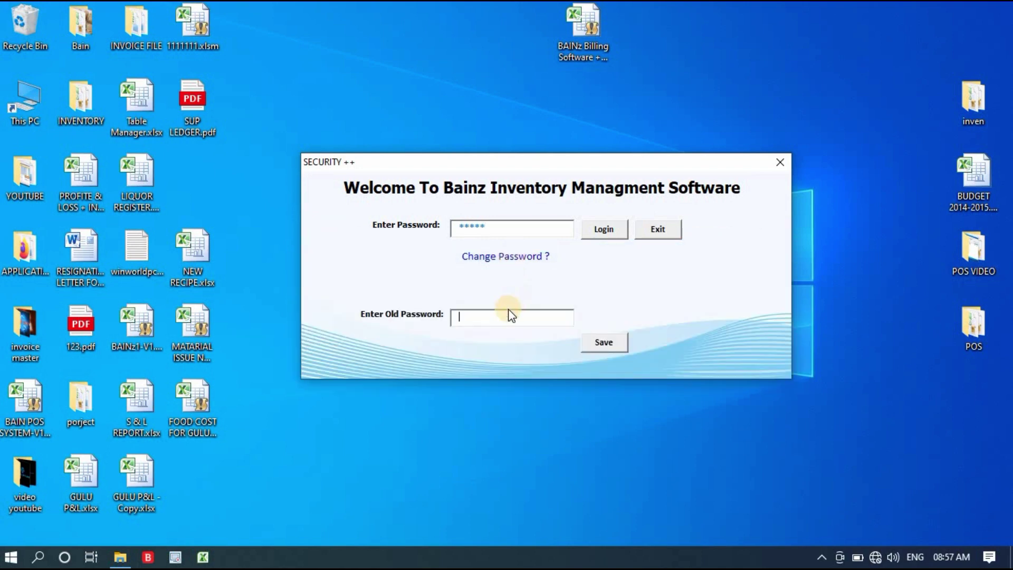
pyautogui.click(508, 319)
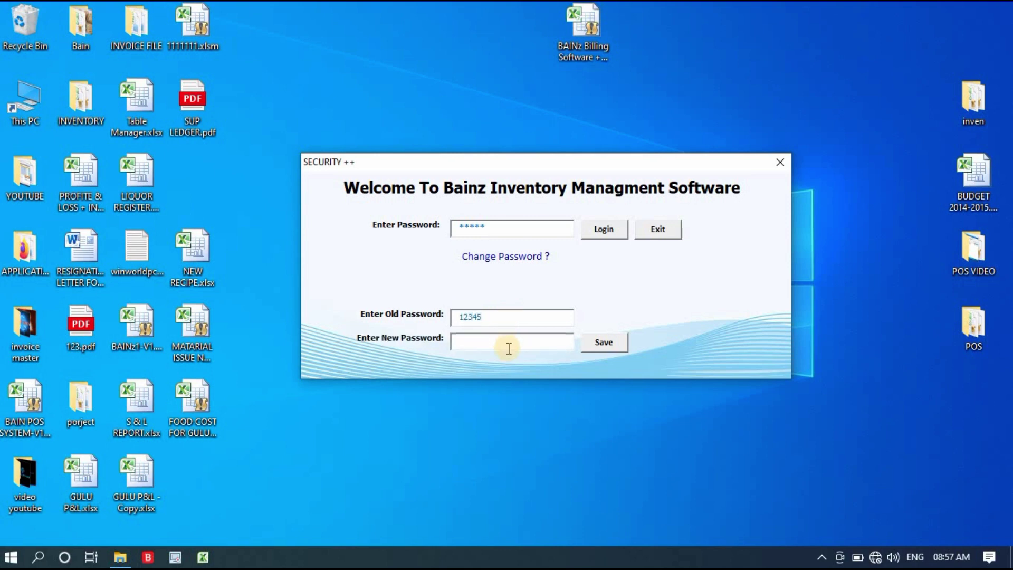
pyautogui.click(506, 346)
pyautogui.moveTo(547, 317); pyautogui.dragTo(423, 321)
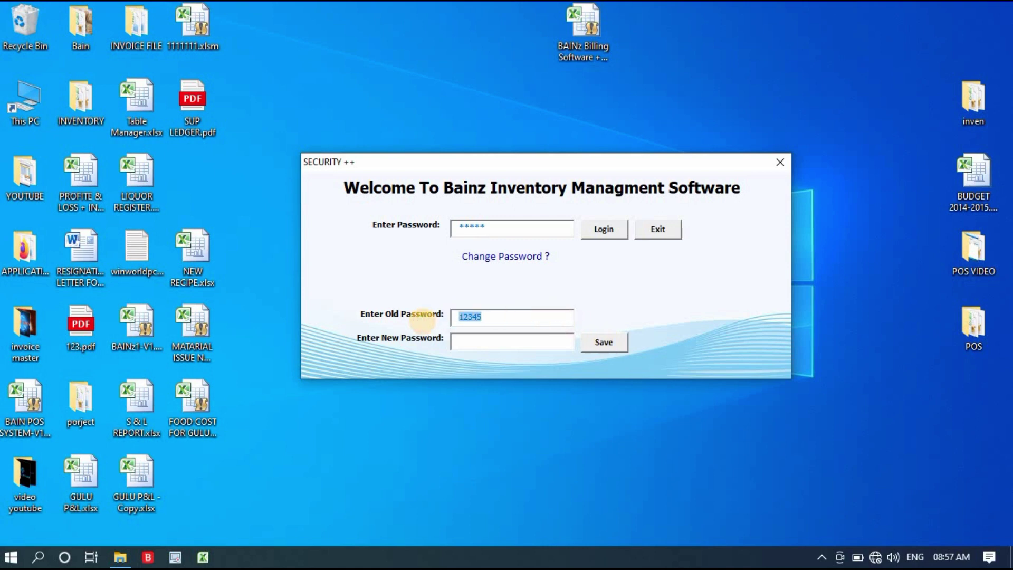
pyautogui.press('BackSpace')
pyautogui.click(601, 228)
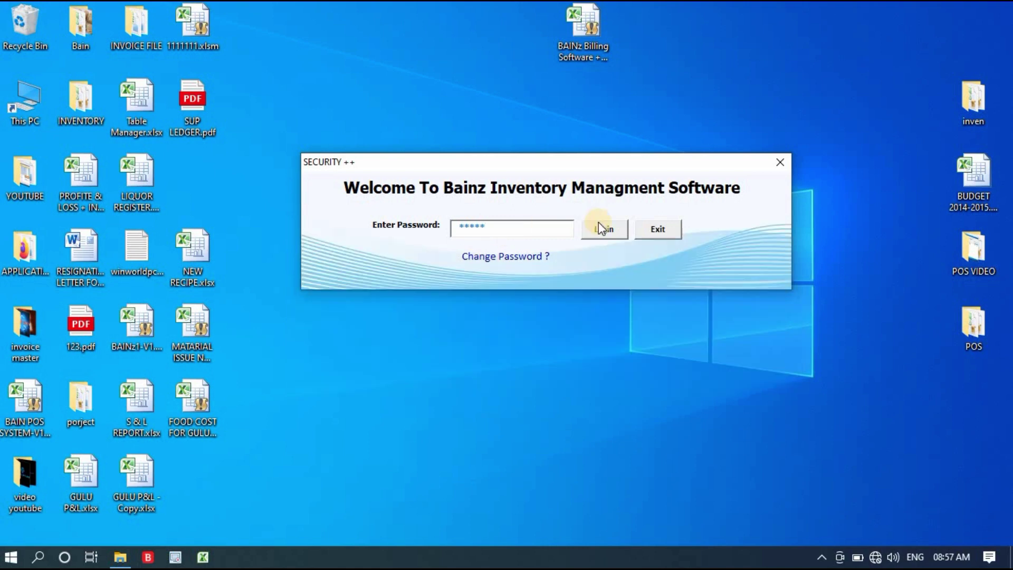
# Log in and view the Main, Item Master, Opening and Consumption forms.
pyautogui.click(610, 231)
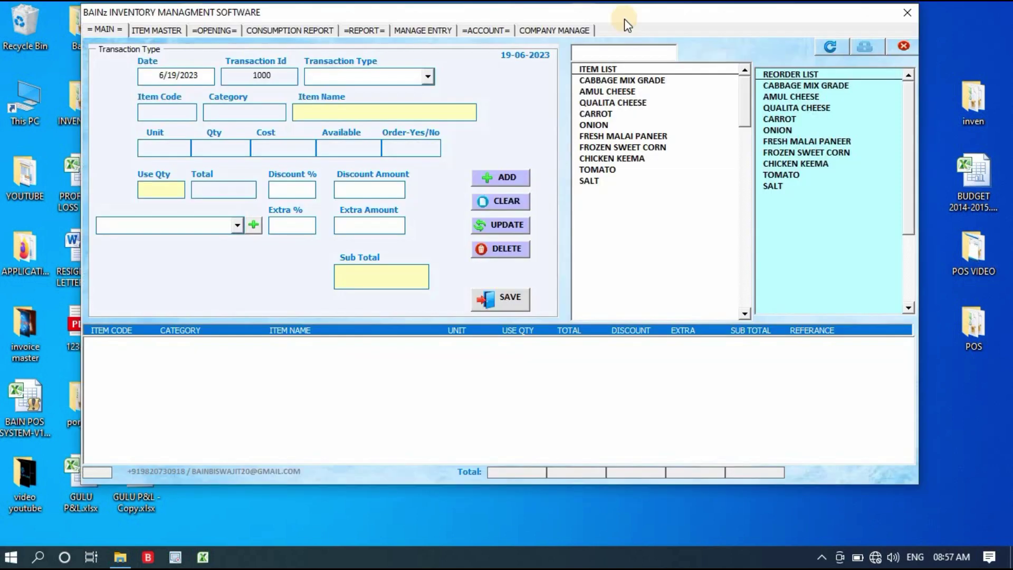
pyautogui.click(115, 29)
pyautogui.click(150, 31)
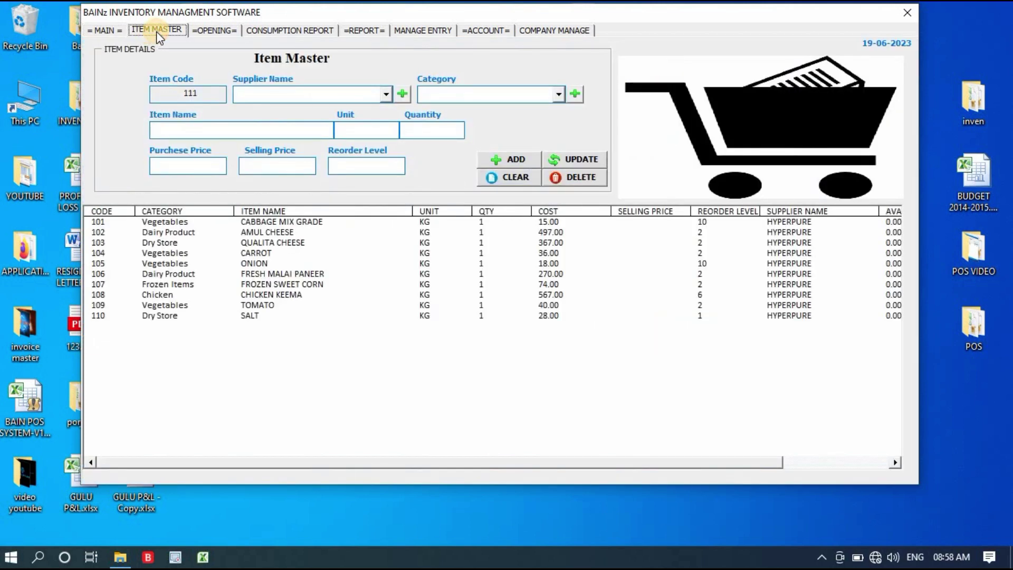
pyautogui.click(213, 30)
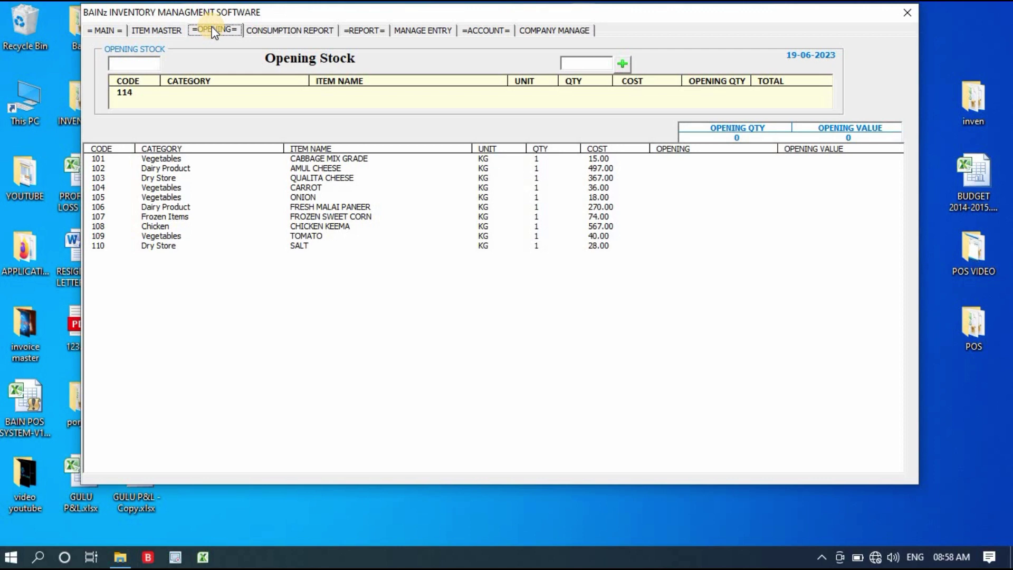
pyautogui.click(325, 30)
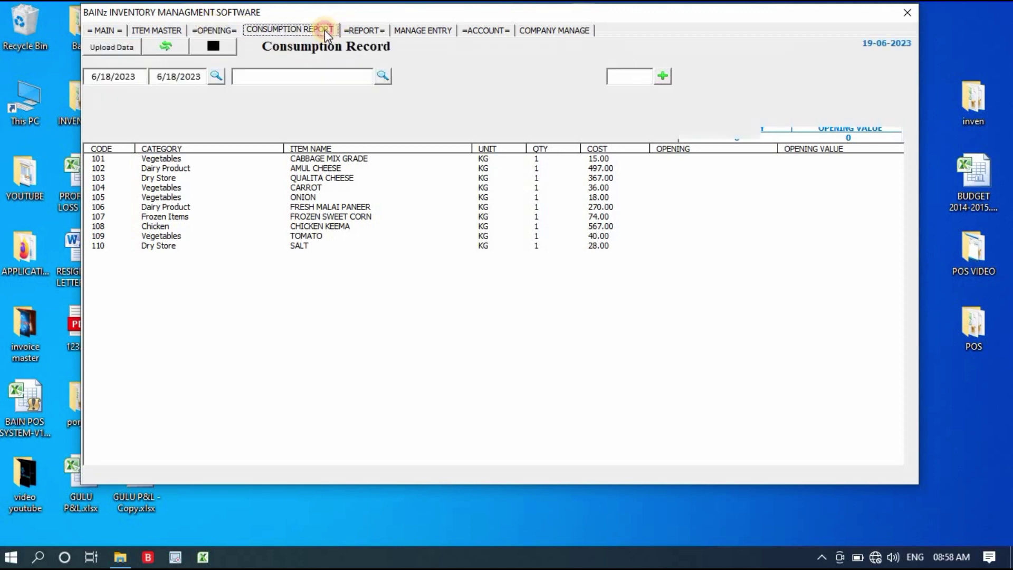
# Browse the Report, Manage Entry, Account and Company Manage forms, then return to Main.
pyautogui.click(351, 27)
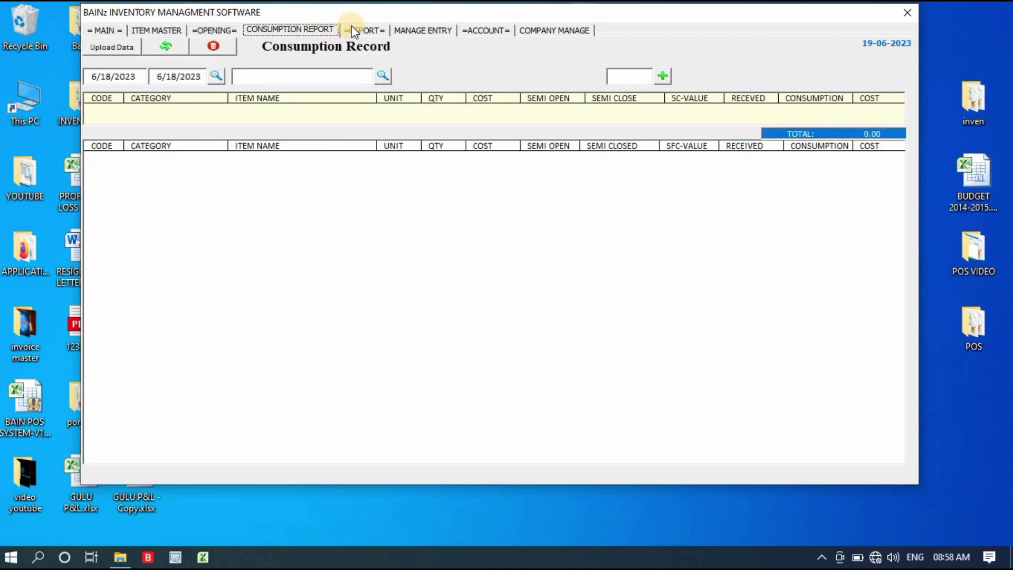
pyautogui.click(414, 32)
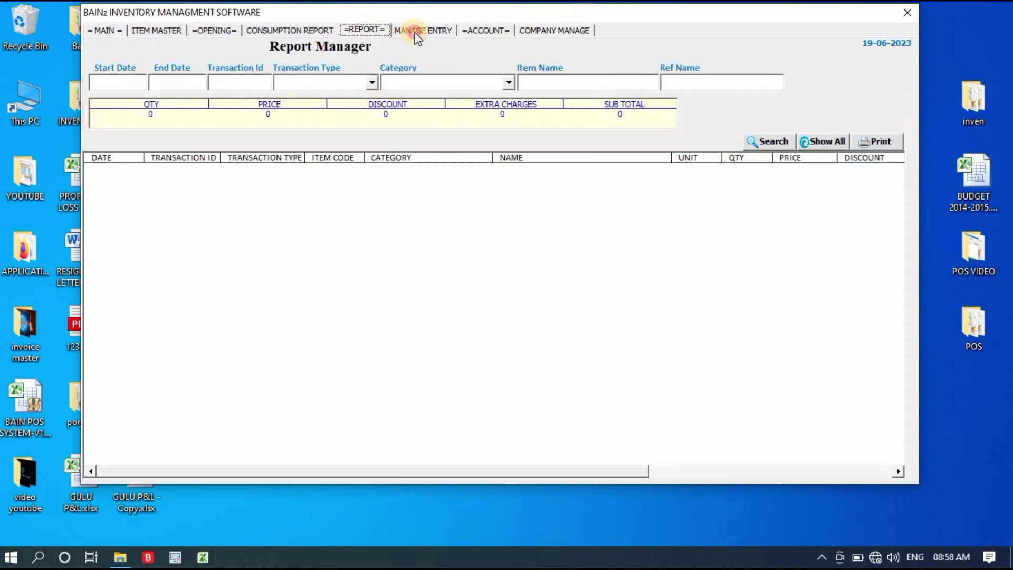
pyautogui.click(486, 30)
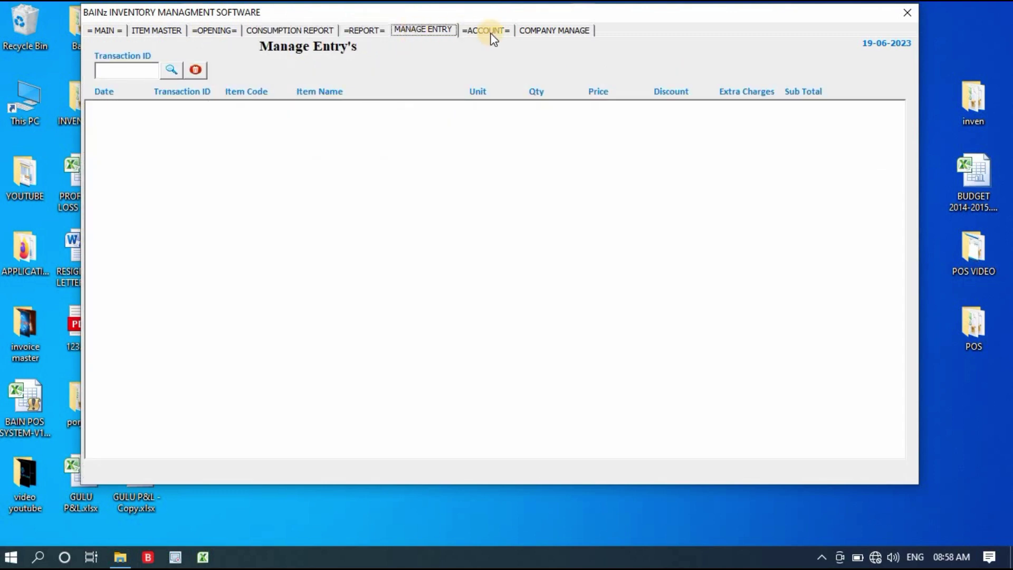
pyautogui.click(547, 35)
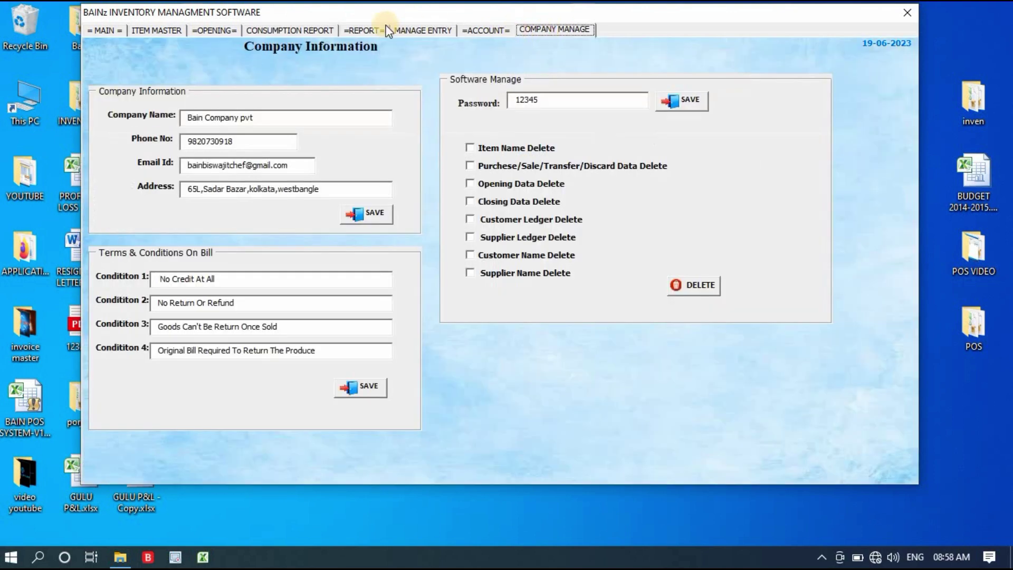
pyautogui.click(110, 33)
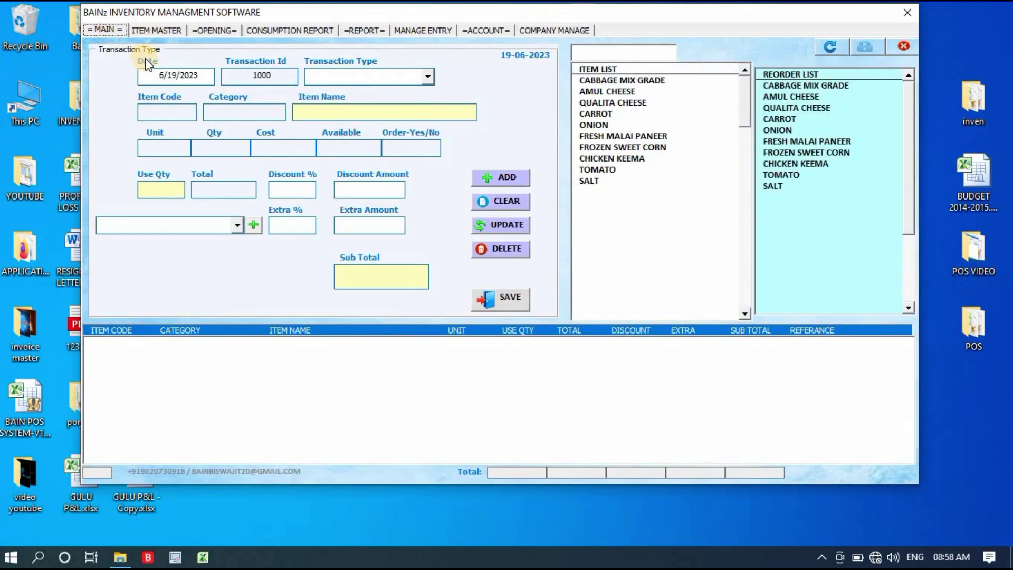
# Show the Item Master form and look over the supplier list and Supplier Details records.
pyautogui.click(156, 30)
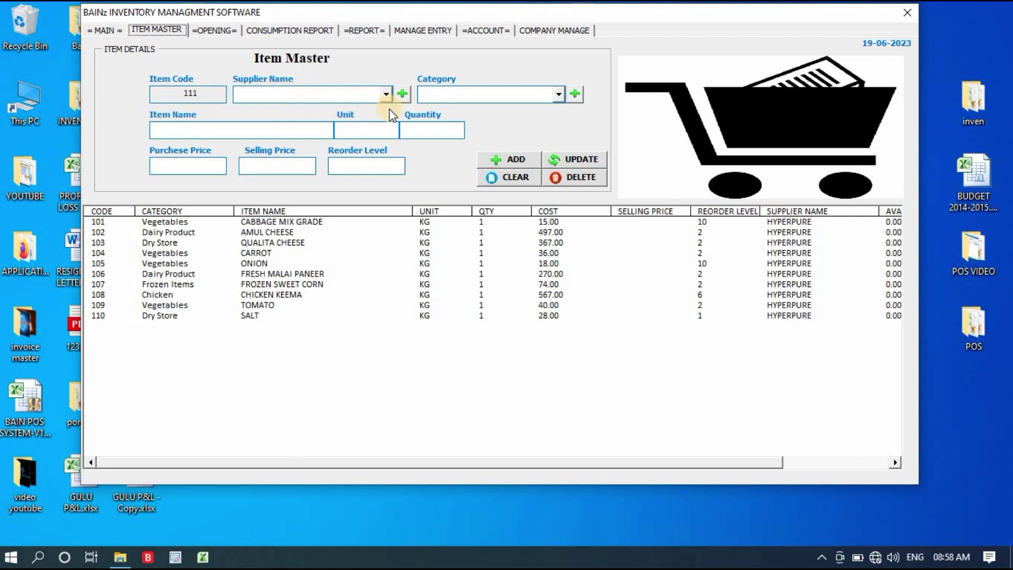
pyautogui.click(385, 95)
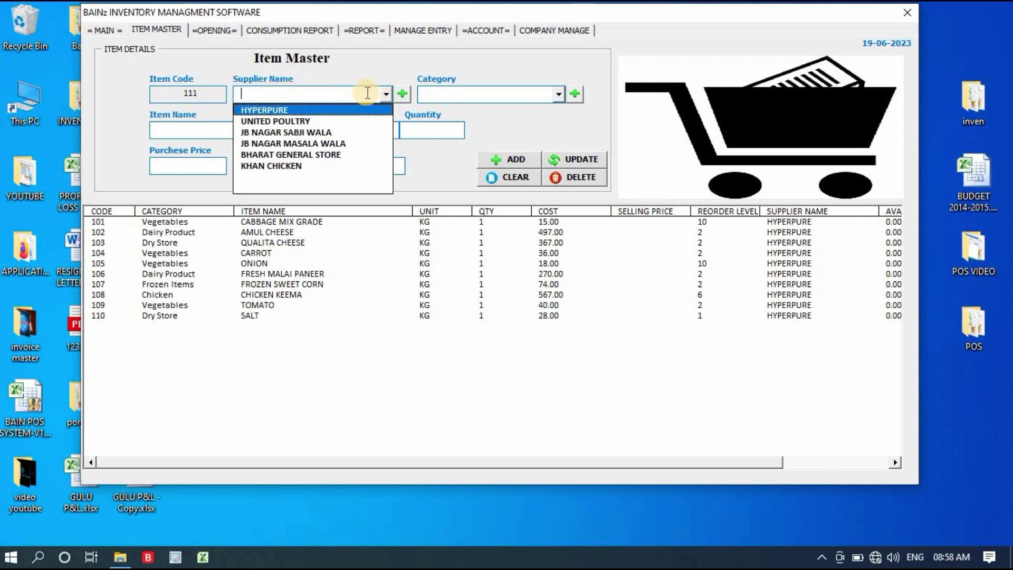
pyautogui.click(395, 87)
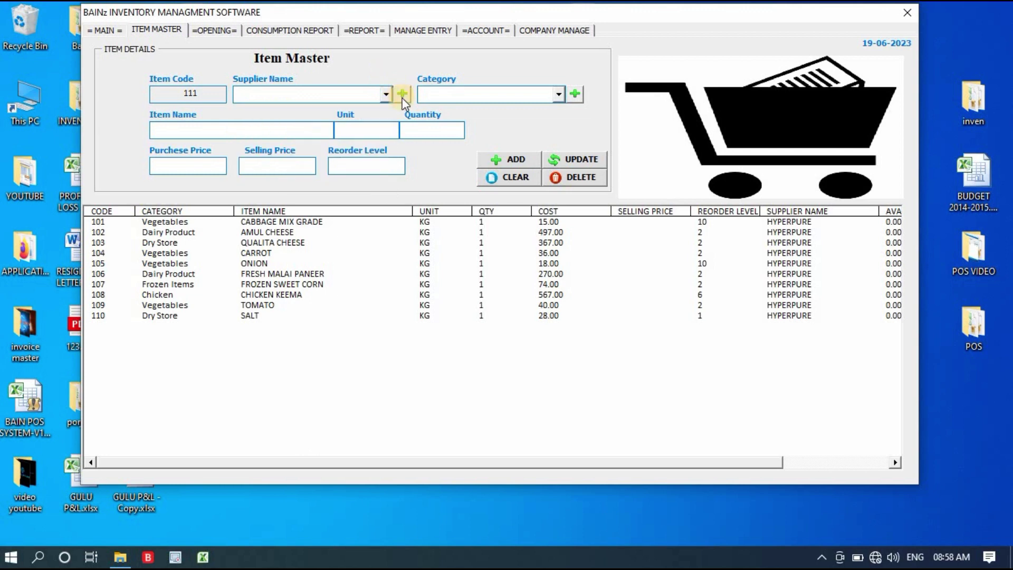
pyautogui.click(403, 95)
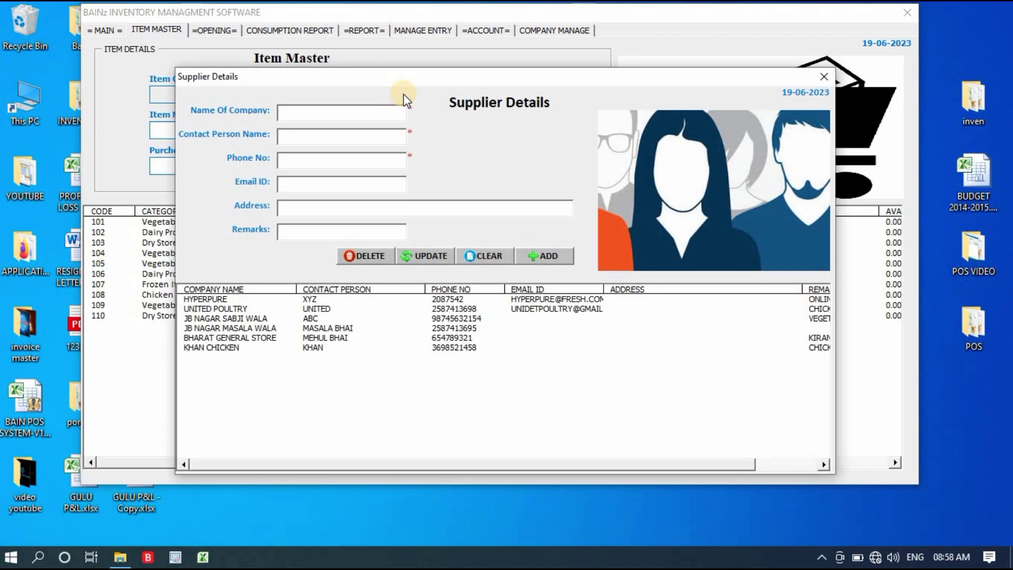
pyautogui.press('Escape')
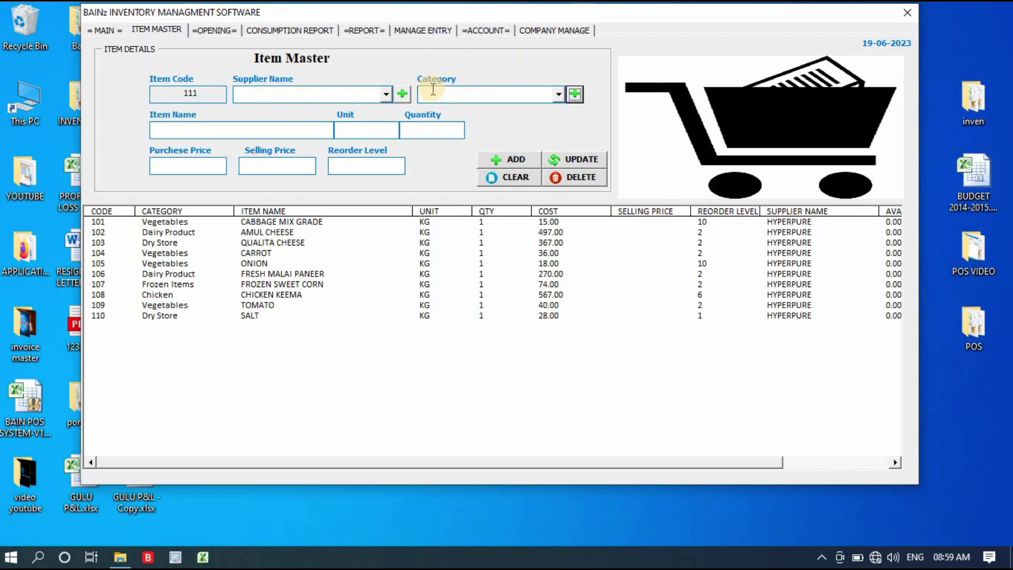
pyautogui.click(403, 95)
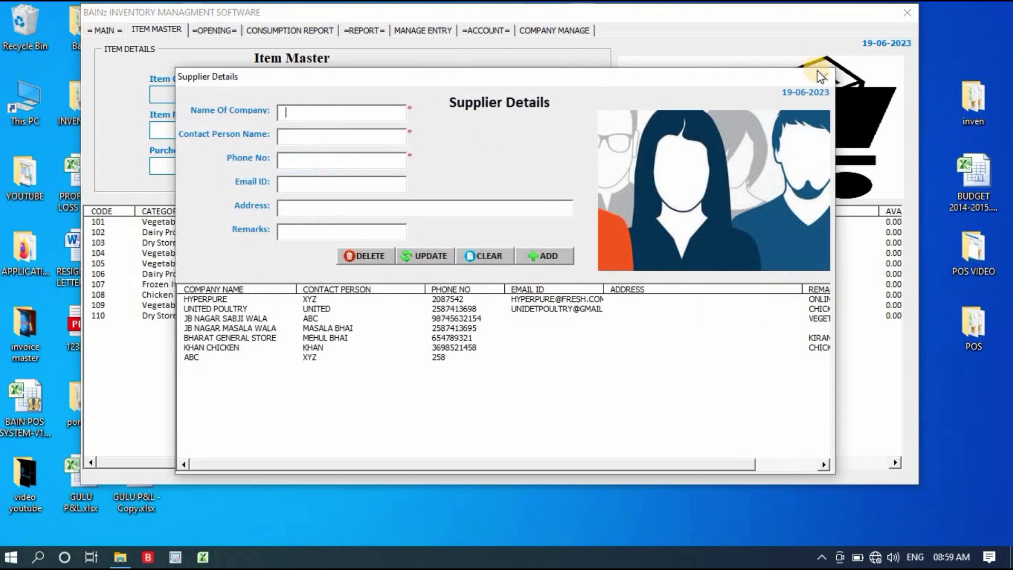
pyautogui.click(821, 77)
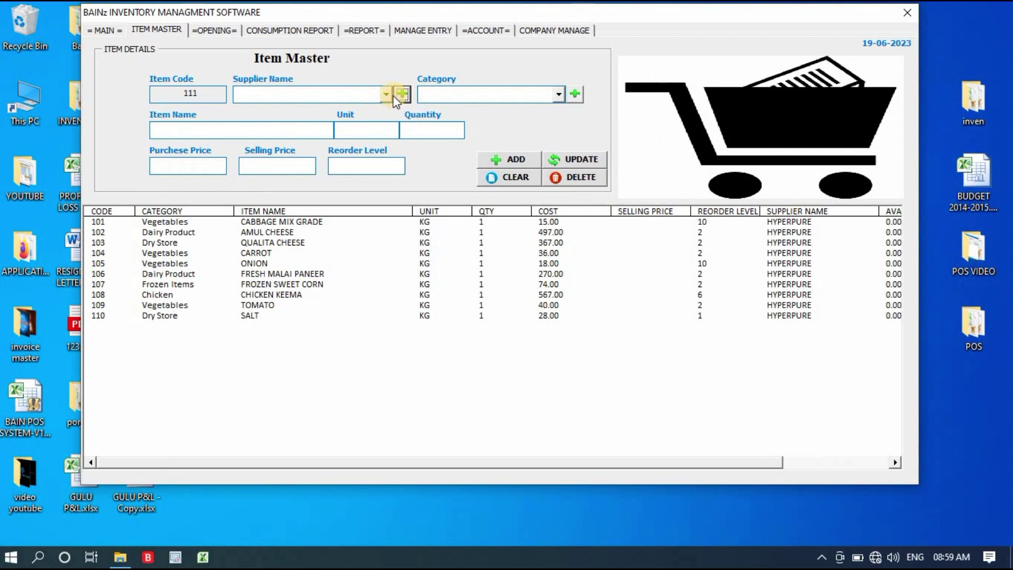
# Choose UNITED POULTRY as supplier and Chicken as category for the new item.
pyautogui.click(386, 95)
pyautogui.click(367, 121)
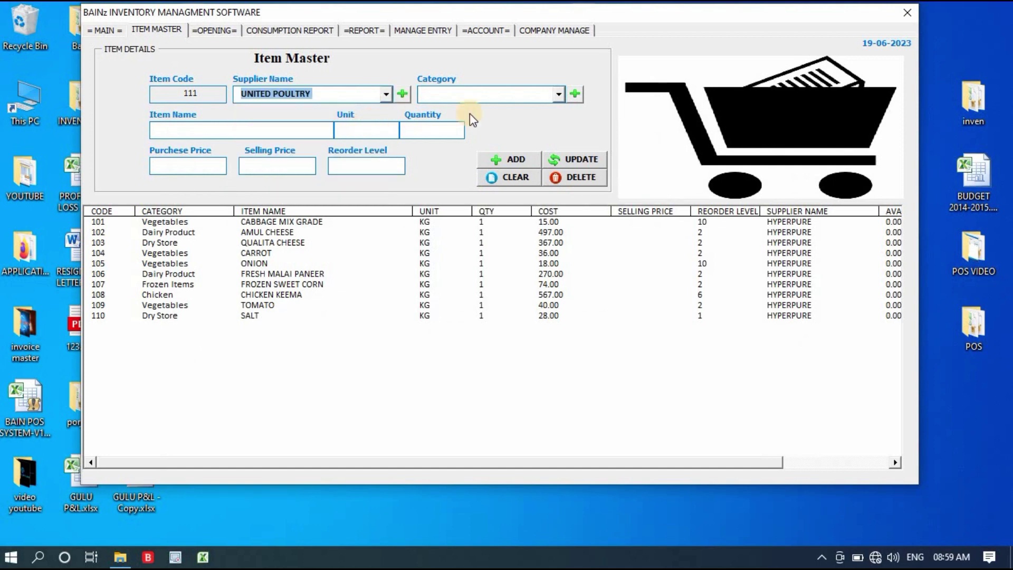
pyautogui.click(557, 96)
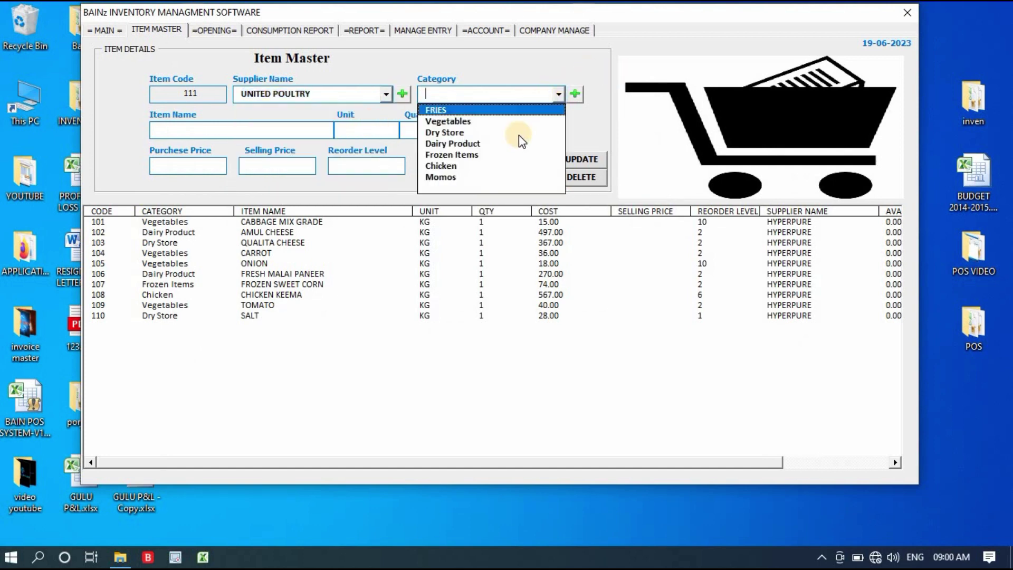
pyautogui.click(516, 166)
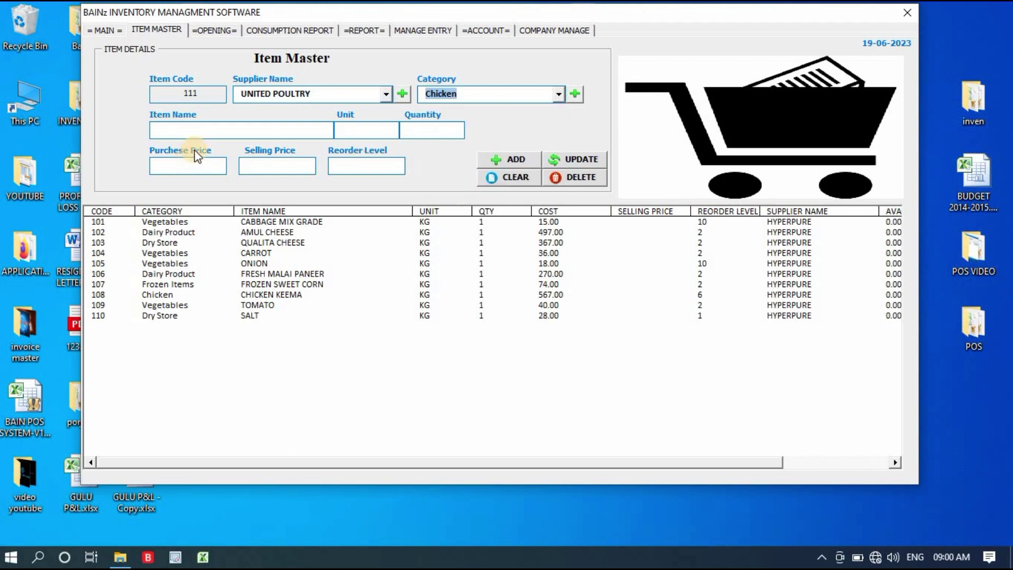
# Enter EGGS, unit PCS, quantity 1, prices 6/7, reorder level 100, and add it.
pyautogui.click(228, 132)
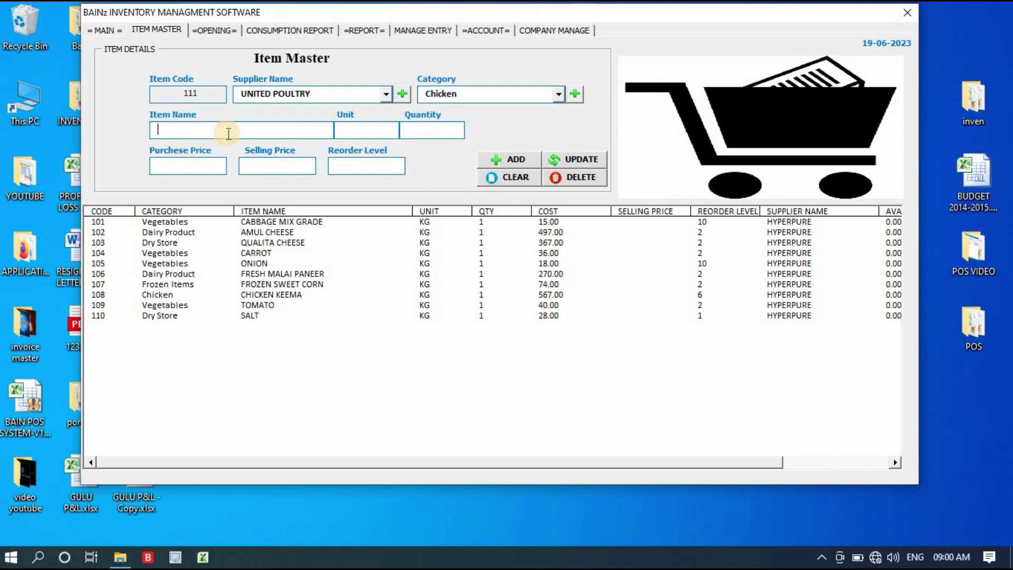
pyautogui.write('EGGS')
pyautogui.press('Tab')
pyautogui.write('PCS')
pyautogui.press('Tab')
pyautogui.write('1')
pyautogui.write('6')
pyautogui.press('Tab')
pyautogui.write('7')
pyautogui.press('Tab')
pyautogui.write('100')
pyautogui.press('Tab')
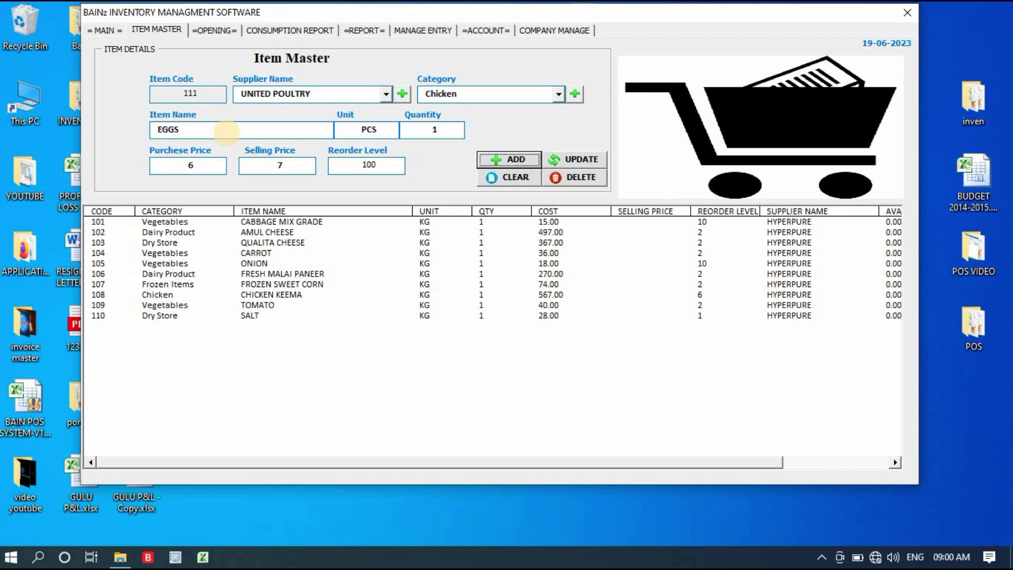
pyautogui.press('Return')
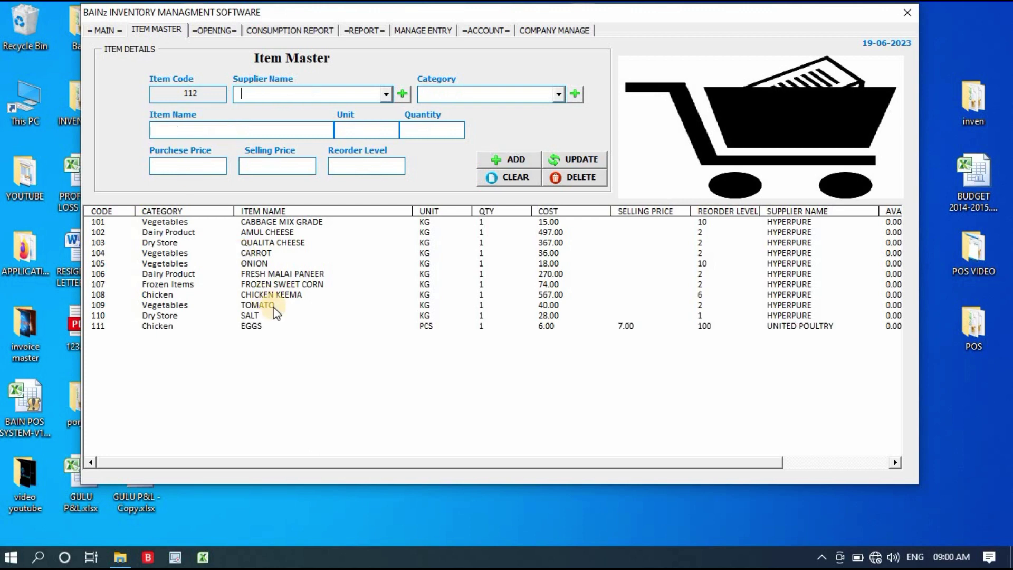
# Change the EGGS item to purchase price 6.5 and selling price 7.5, and update it.
pyautogui.click(276, 327)
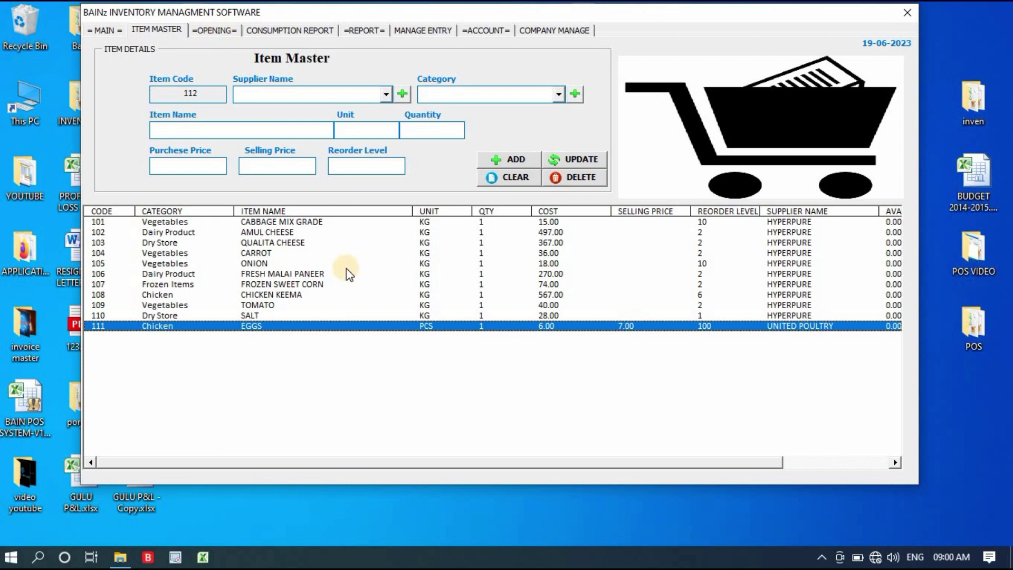
pyautogui.click(338, 327)
pyautogui.doubleClick(364, 326)
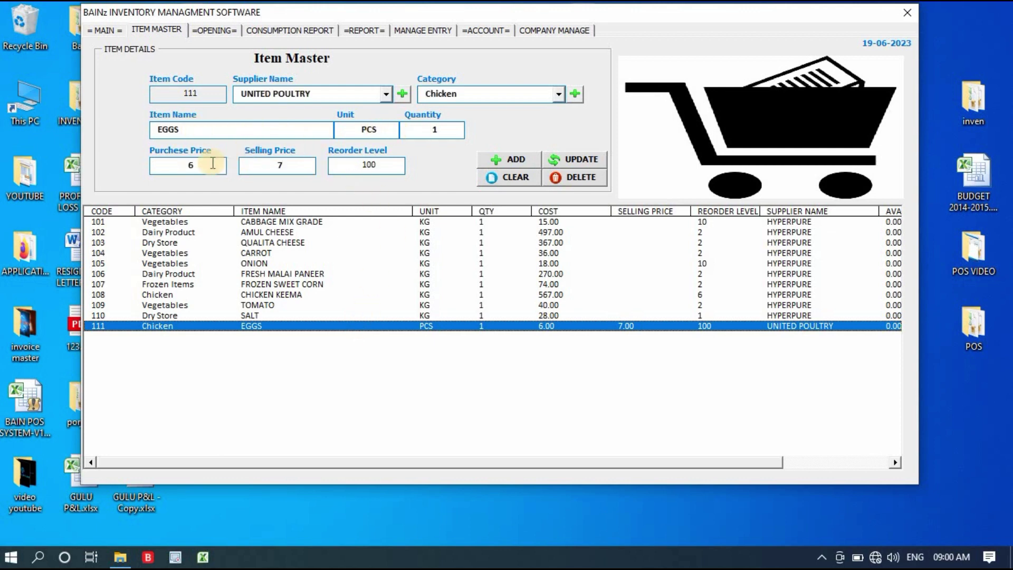
pyautogui.moveTo(203, 166); pyautogui.dragTo(123, 165)
pyautogui.write('6.5')
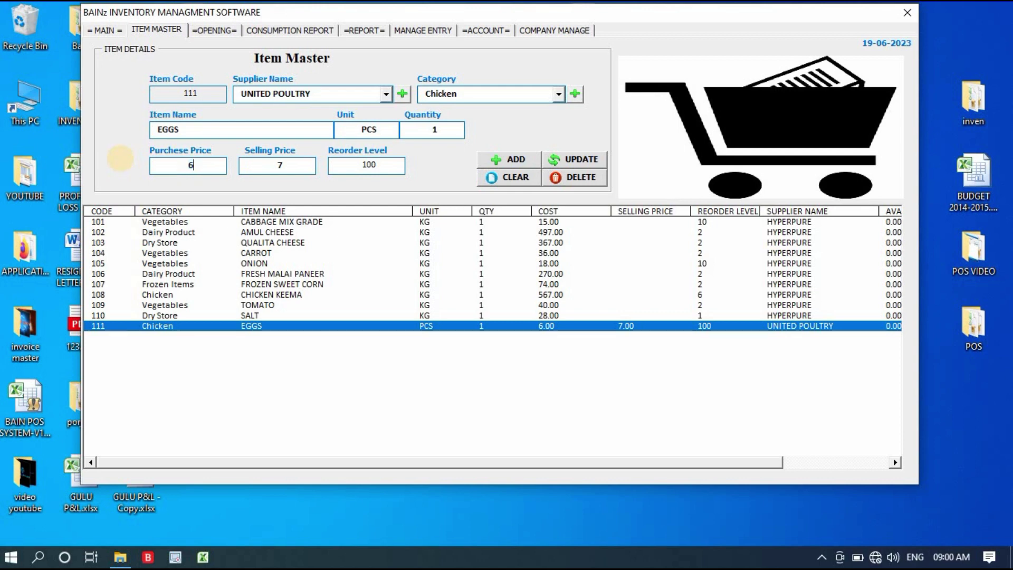
pyautogui.click(304, 164)
pyautogui.write('.5')
pyautogui.click(581, 162)
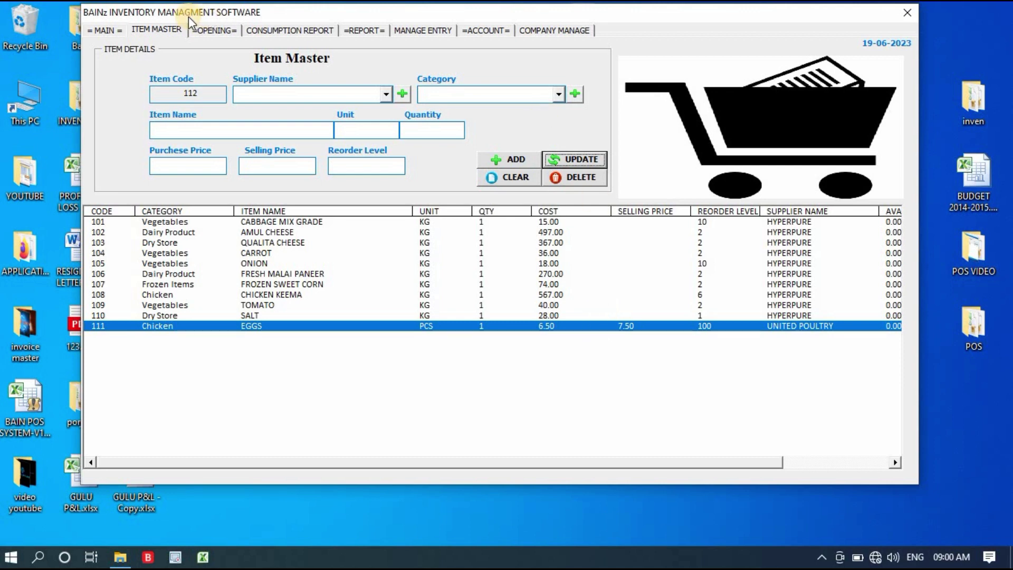
# Start deleting FROZEN SWEET CORN but cancel, then return to the main form.
pyautogui.doubleClick(255, 285)
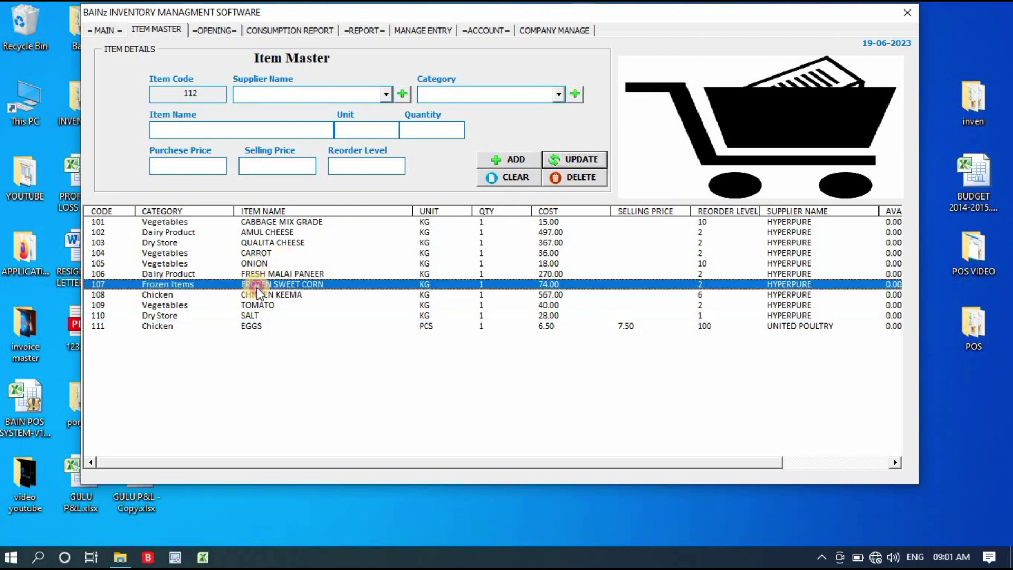
pyautogui.click(577, 176)
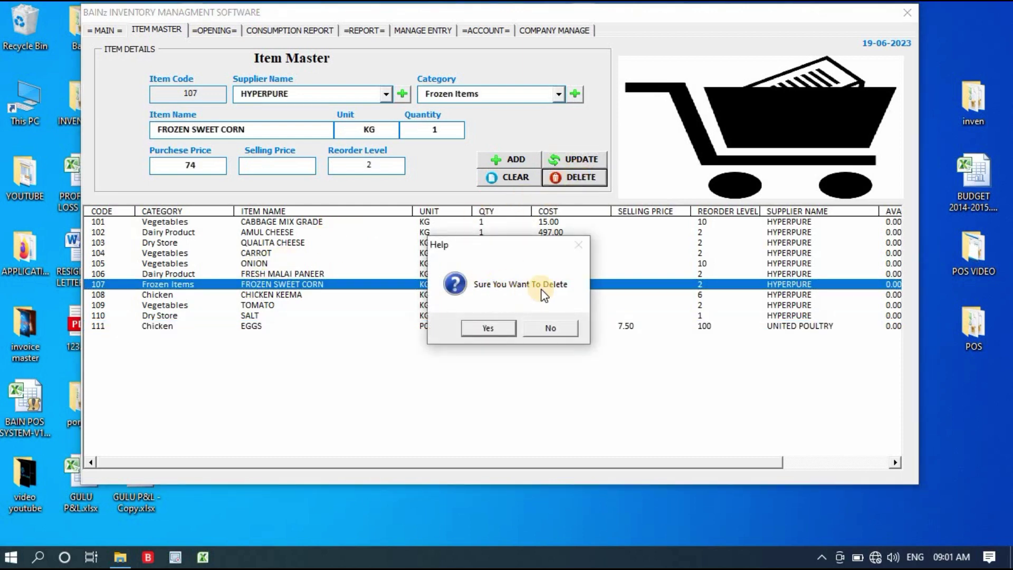
pyautogui.click(562, 331)
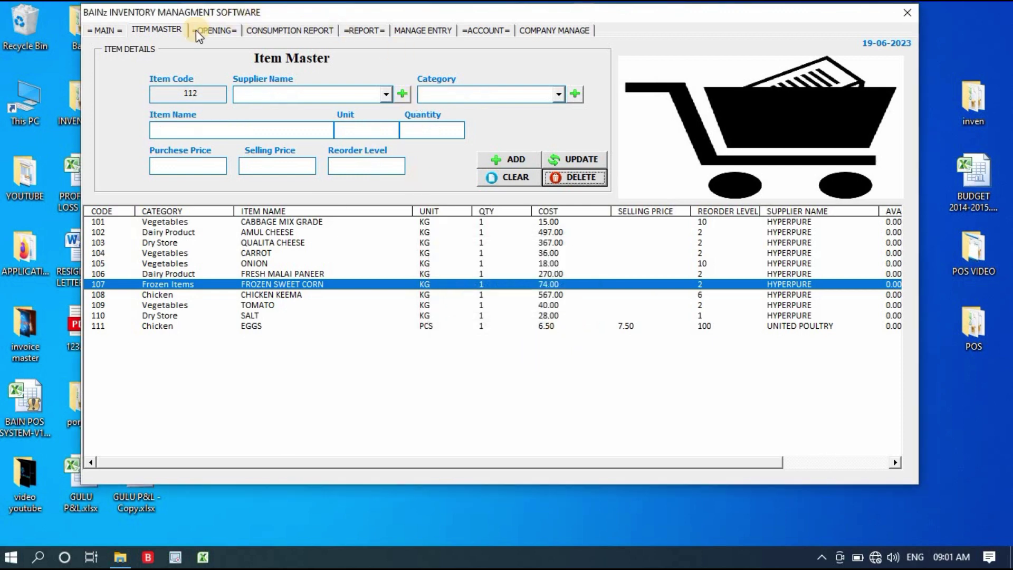
pyautogui.click(114, 33)
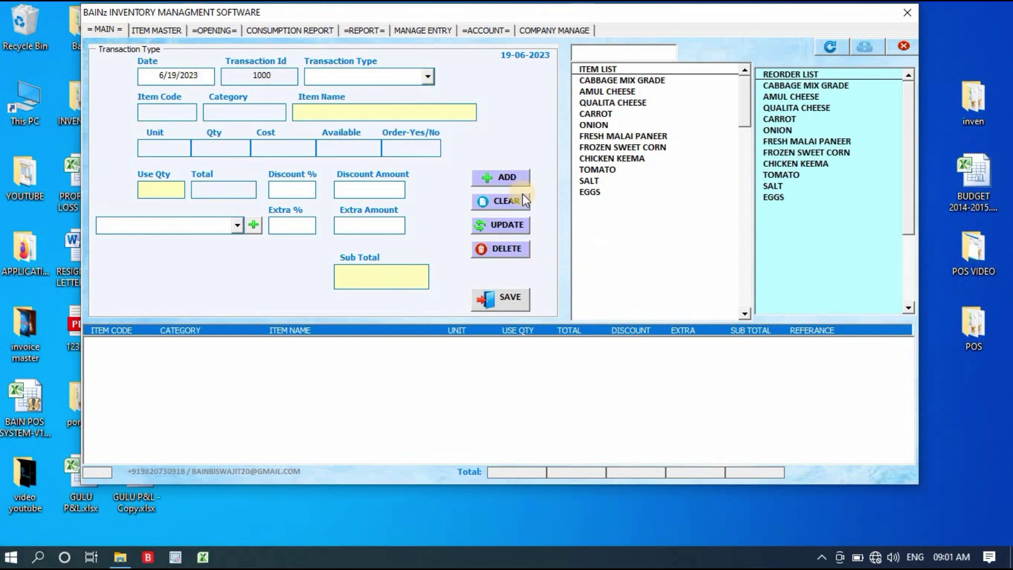
# Set the transaction type to Purchese and select EGGS from the item list.
pyautogui.click(429, 78)
pyautogui.click(413, 93)
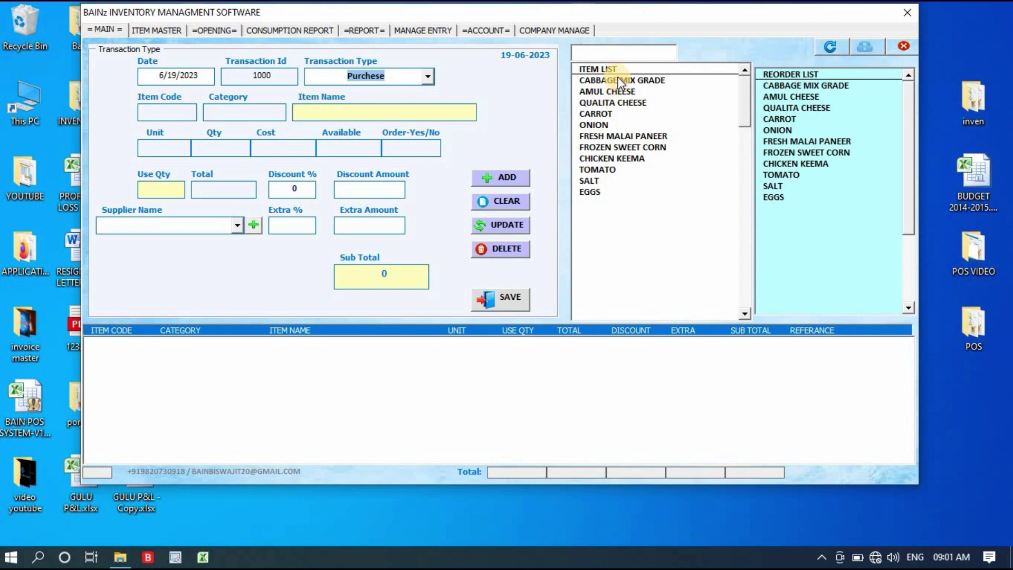
pyautogui.click(602, 193)
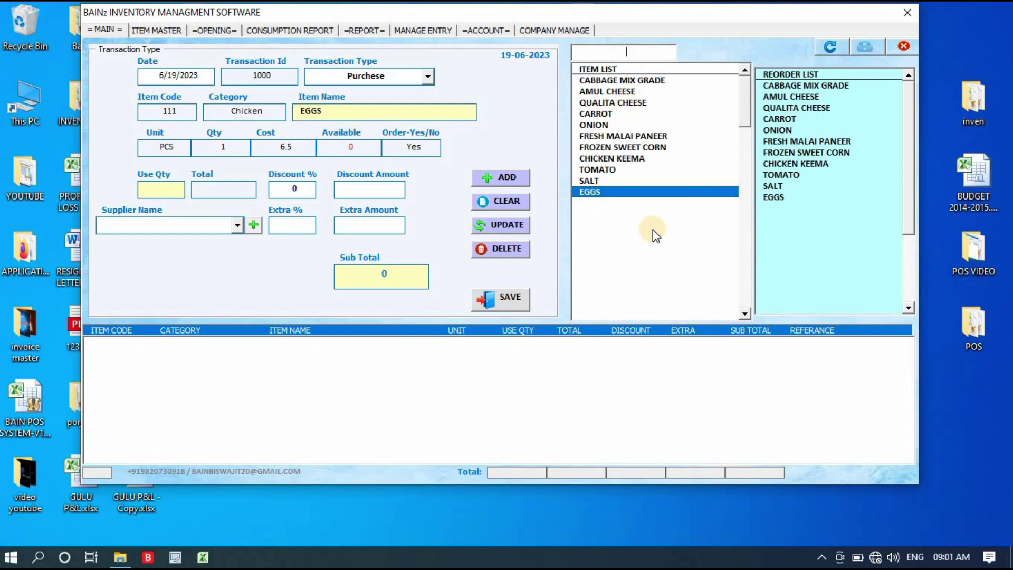
pyautogui.click(617, 53)
pyautogui.write('EGG')
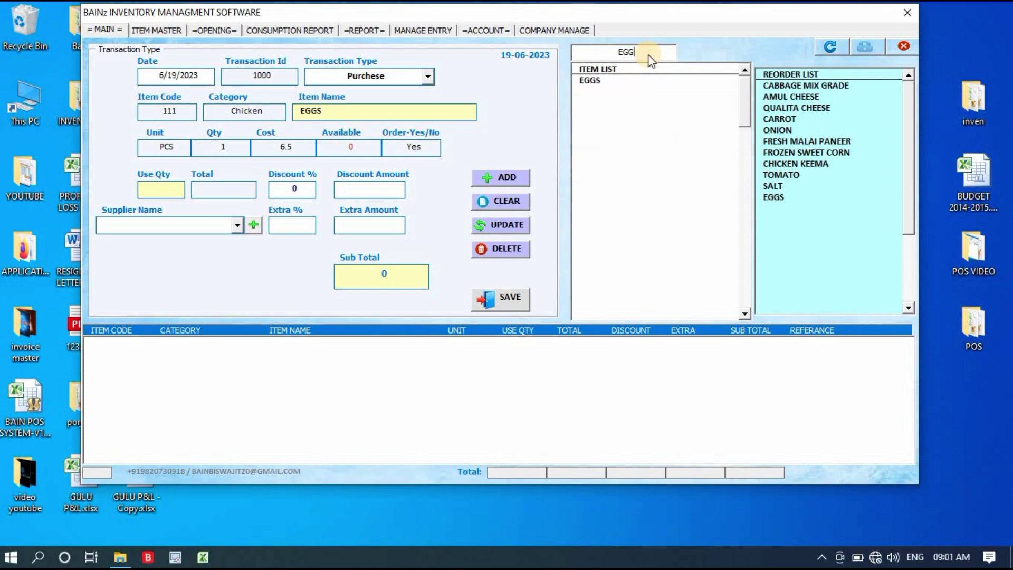
pyautogui.press('BackSpace')
pyautogui.press('BackSpace')
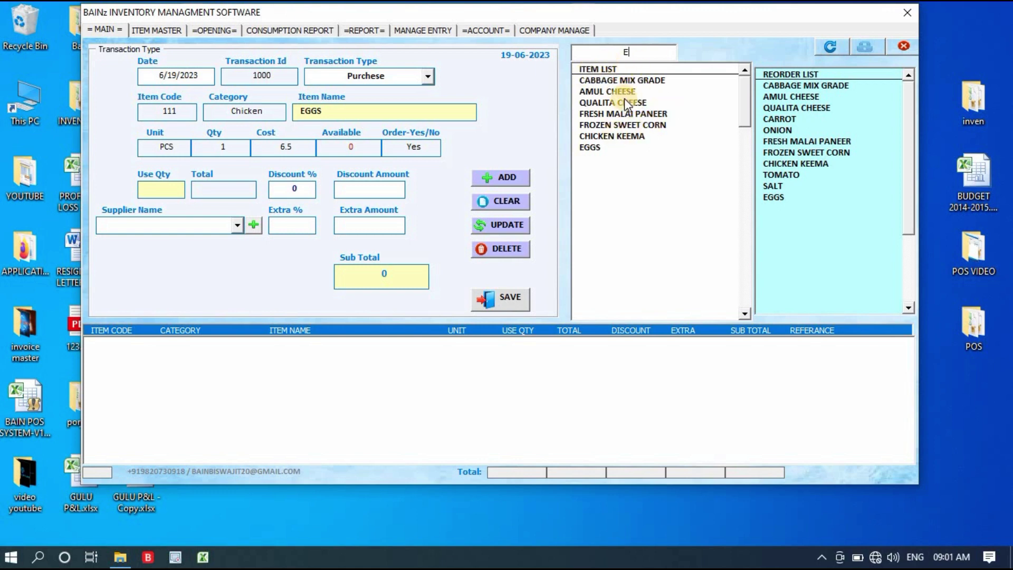
pyautogui.click(593, 146)
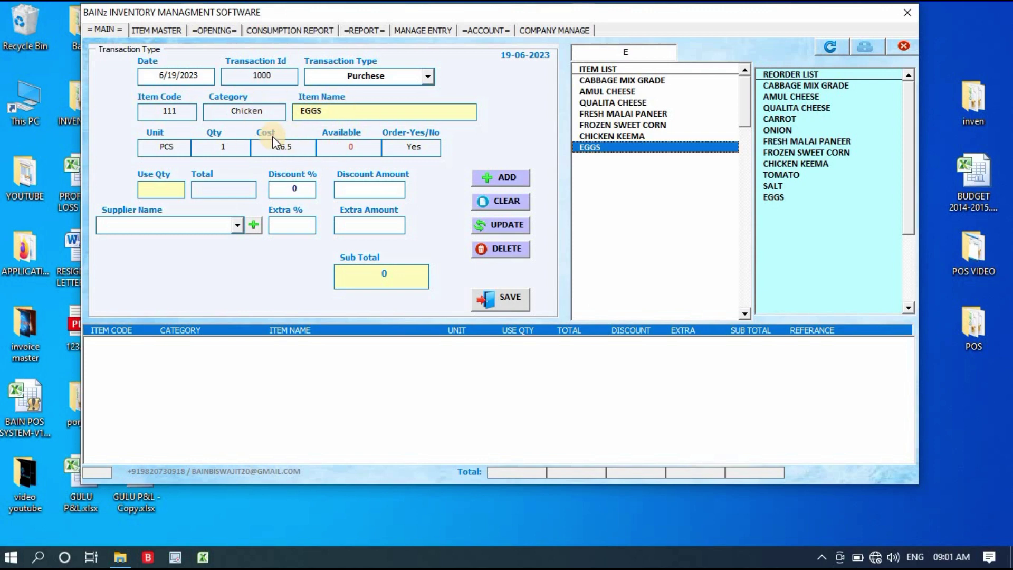
# Enter a use quantity of 150 for EGGS, totalling 975 at cost 6.5.
pyautogui.click(173, 190)
pyautogui.write('150')
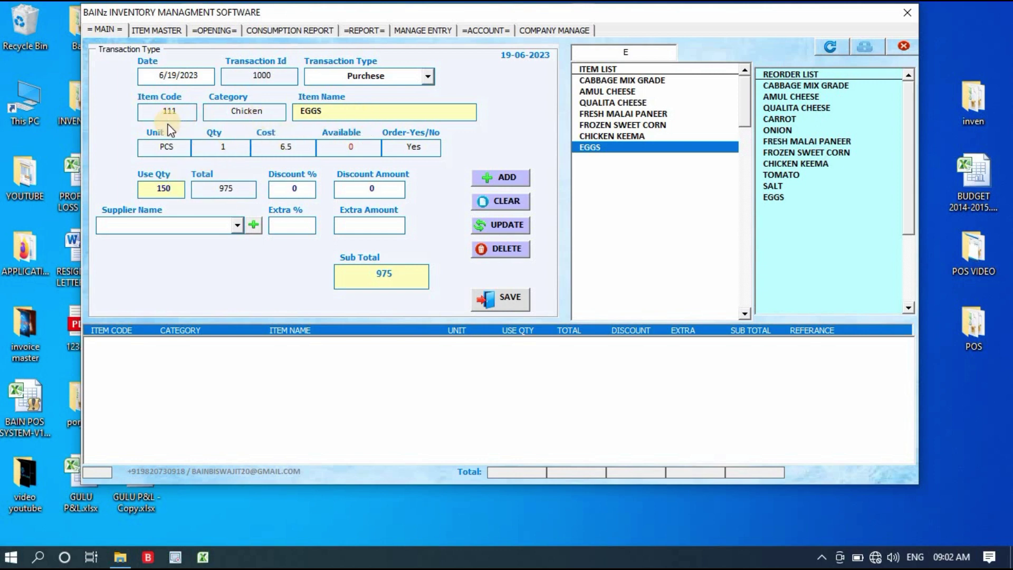
pyautogui.doubleClick(179, 148)
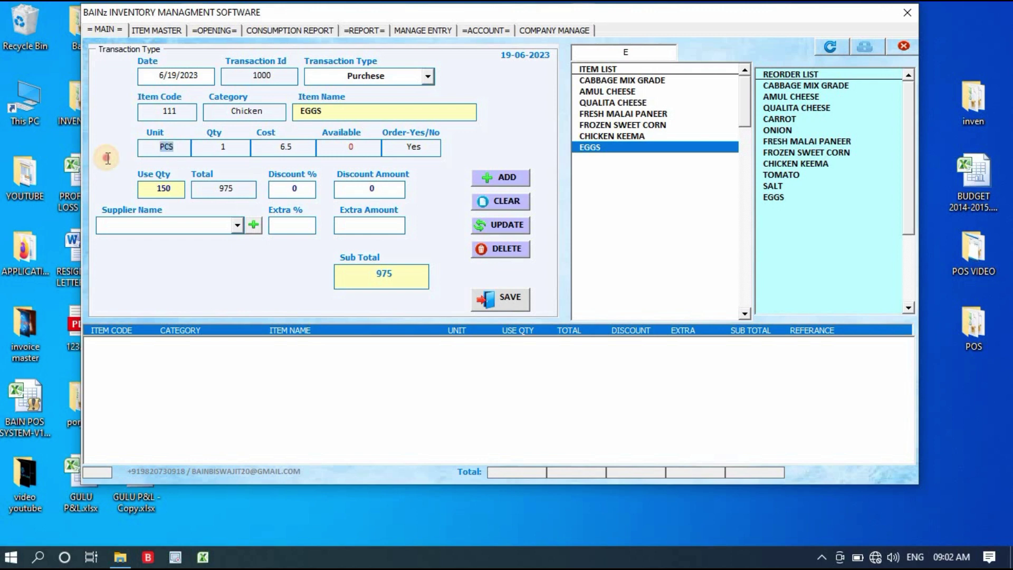
pyautogui.doubleClick(296, 146)
pyautogui.doubleClick(333, 154)
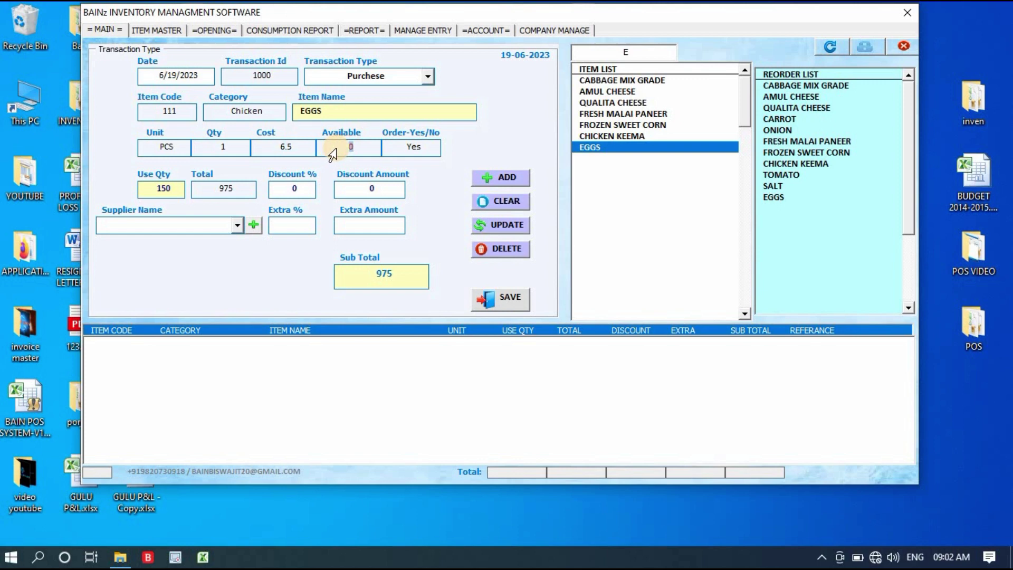
pyautogui.click(426, 76)
pyautogui.click(416, 105)
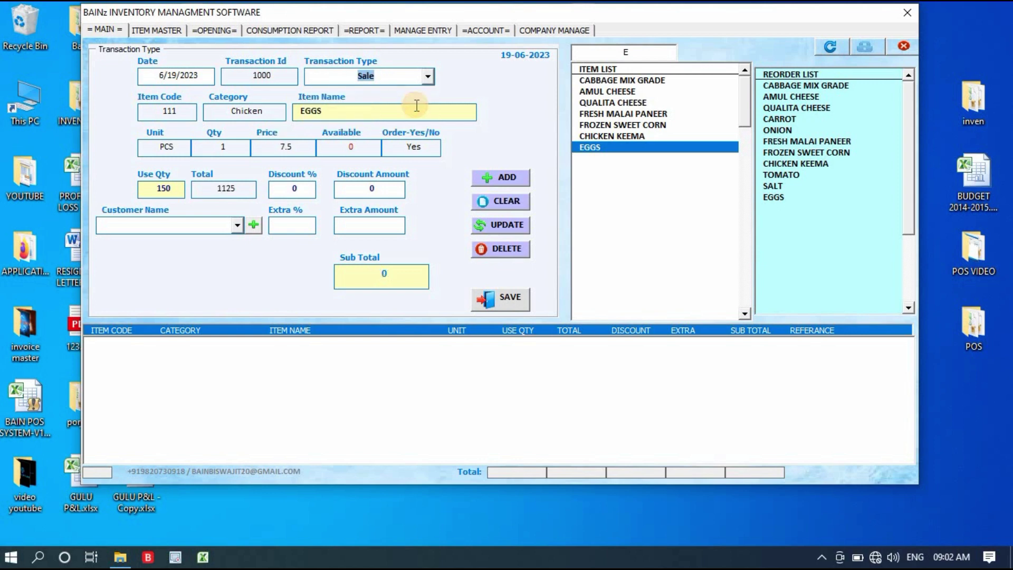
pyautogui.doubleClick(308, 148)
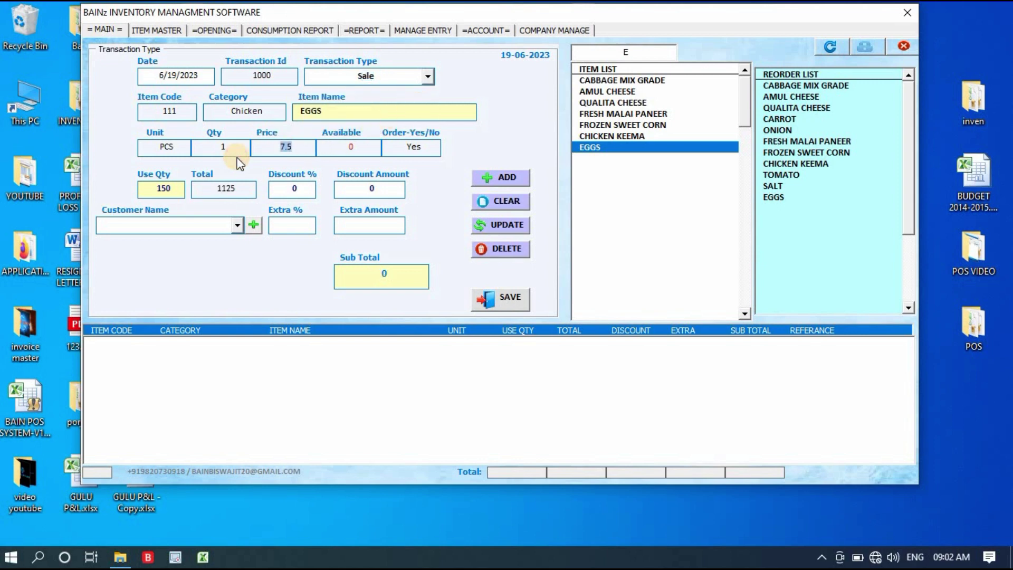
pyautogui.click(834, 50)
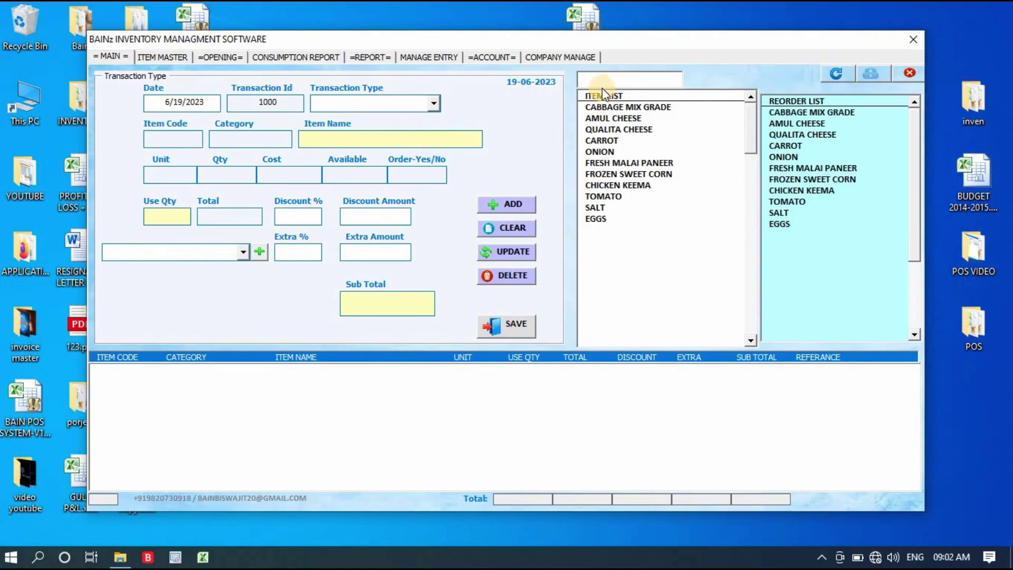
pyautogui.click(434, 103)
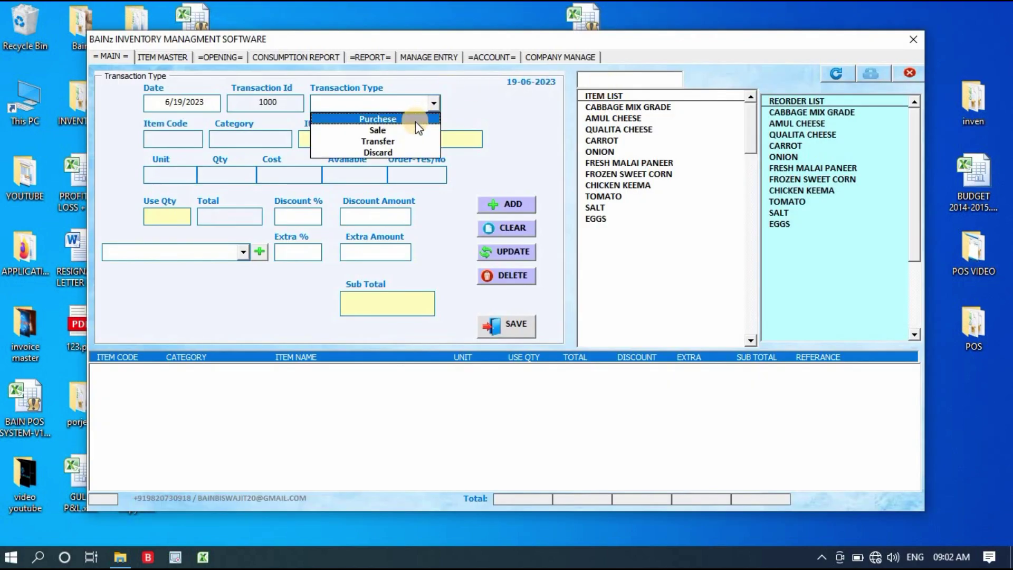
pyautogui.click(416, 120)
pyautogui.click(599, 220)
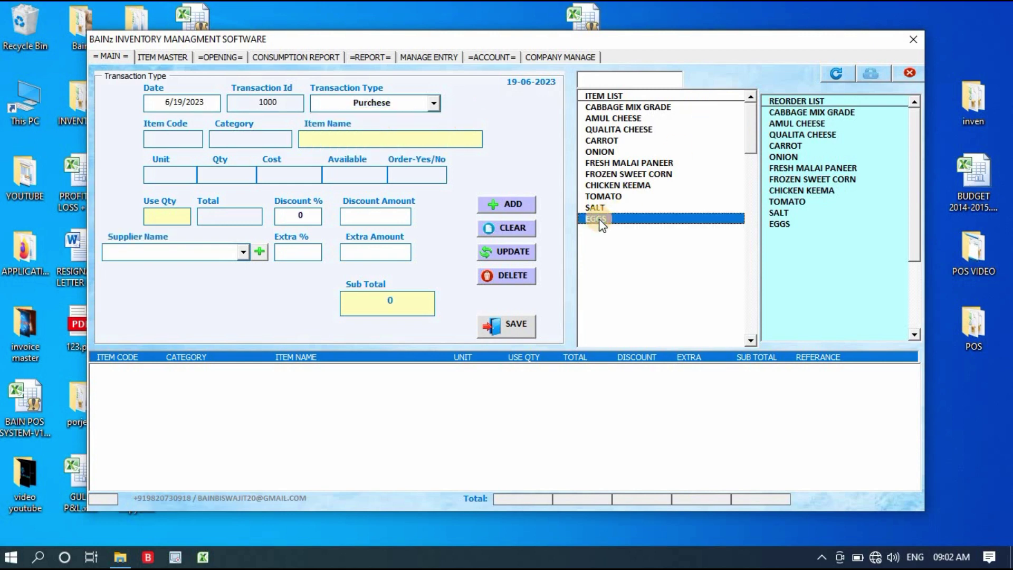
pyautogui.doubleClick(601, 221)
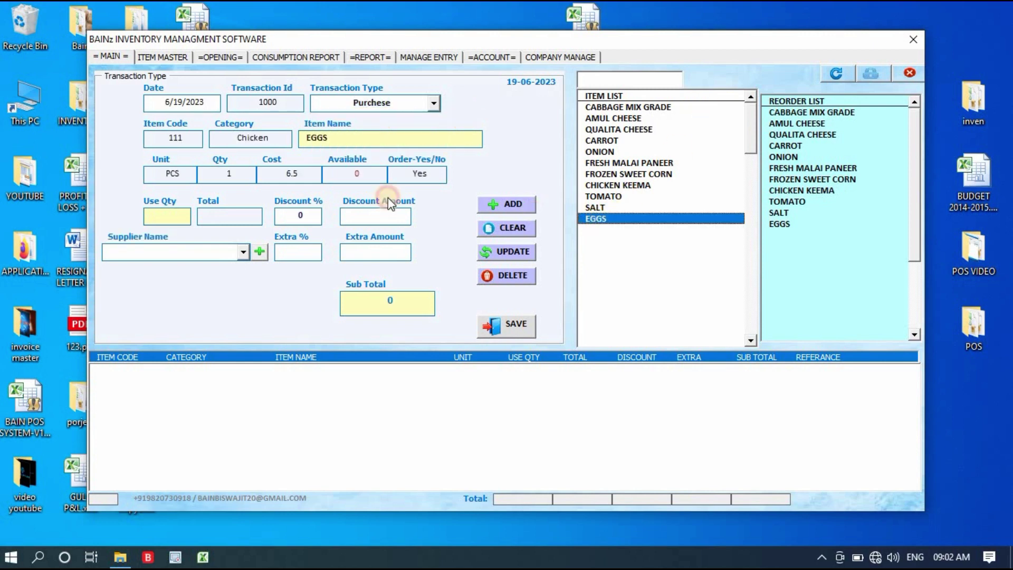
pyautogui.click(182, 217)
pyautogui.write('150')
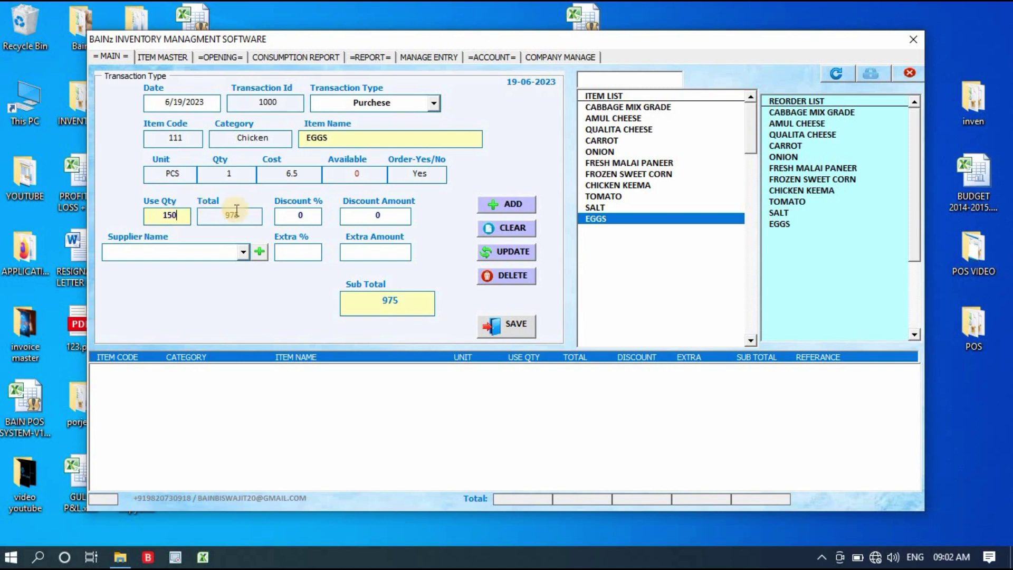
pyautogui.click(274, 216)
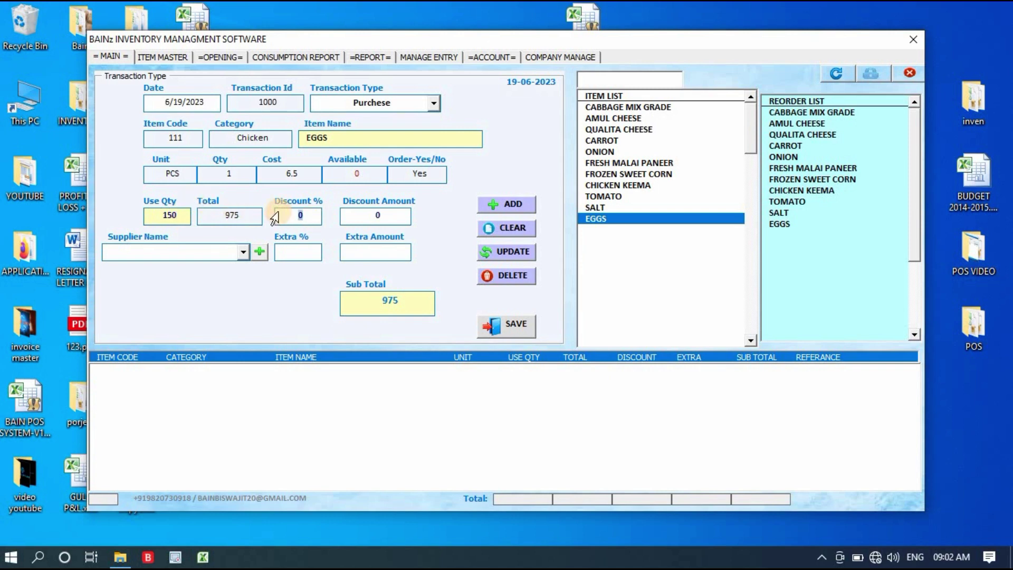
pyautogui.write('1')
pyautogui.press('BackSpace')
# Try a 10 discount amount, 5% extra and 50 extra amount, removing the first two.
pyautogui.click(369, 217)
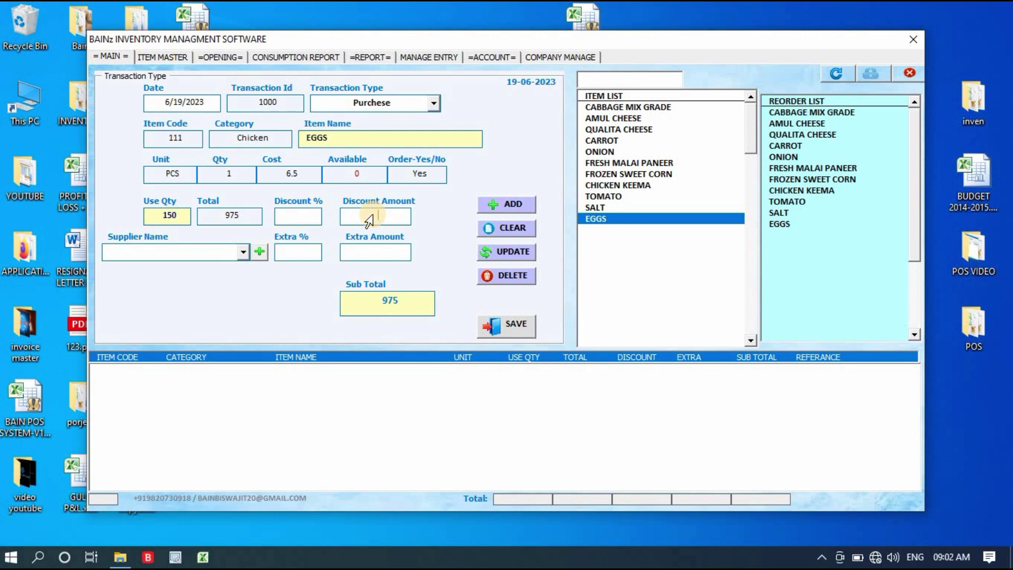
pyautogui.write('10')
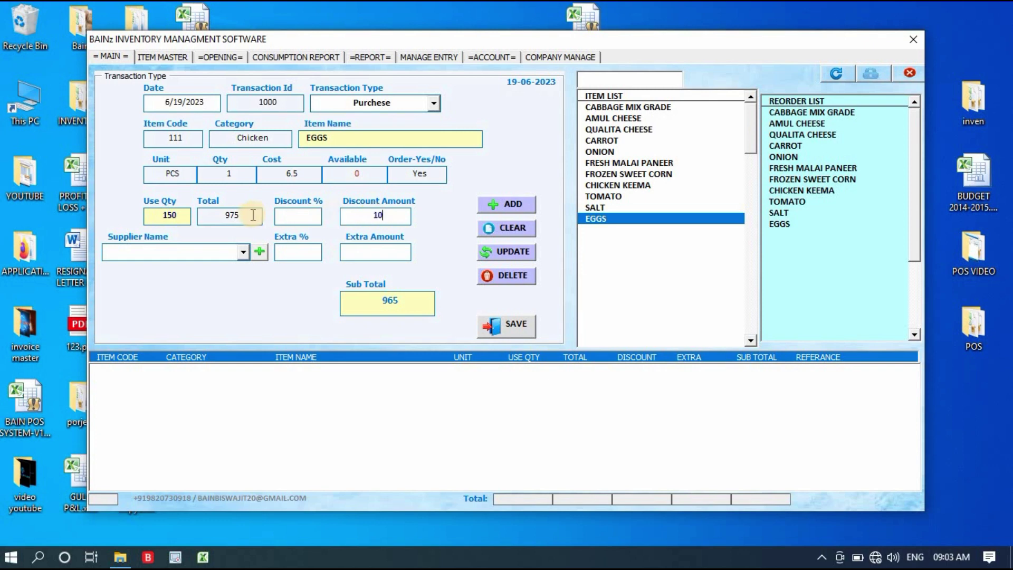
pyautogui.doubleClick(233, 216)
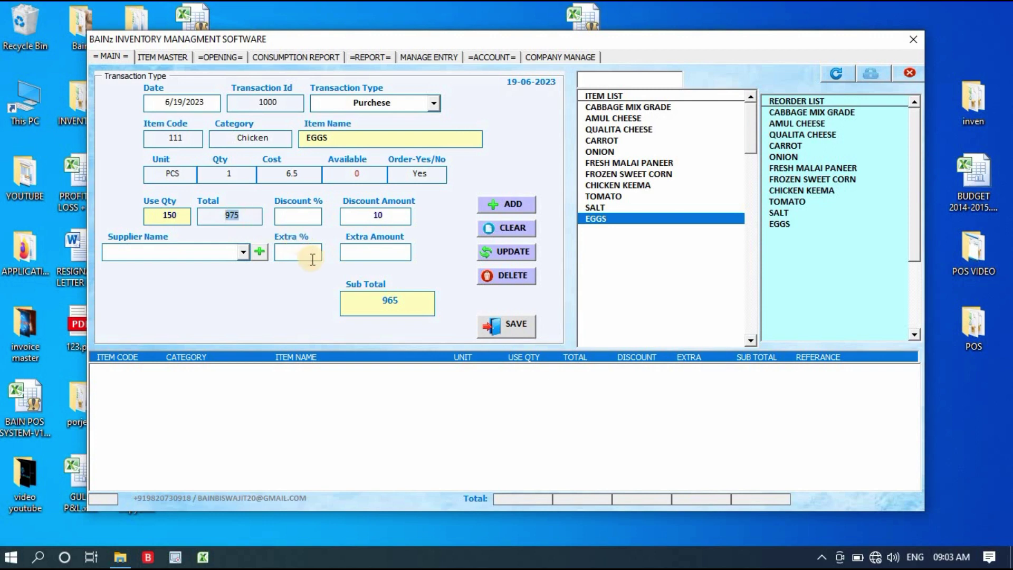
pyautogui.doubleClick(347, 217)
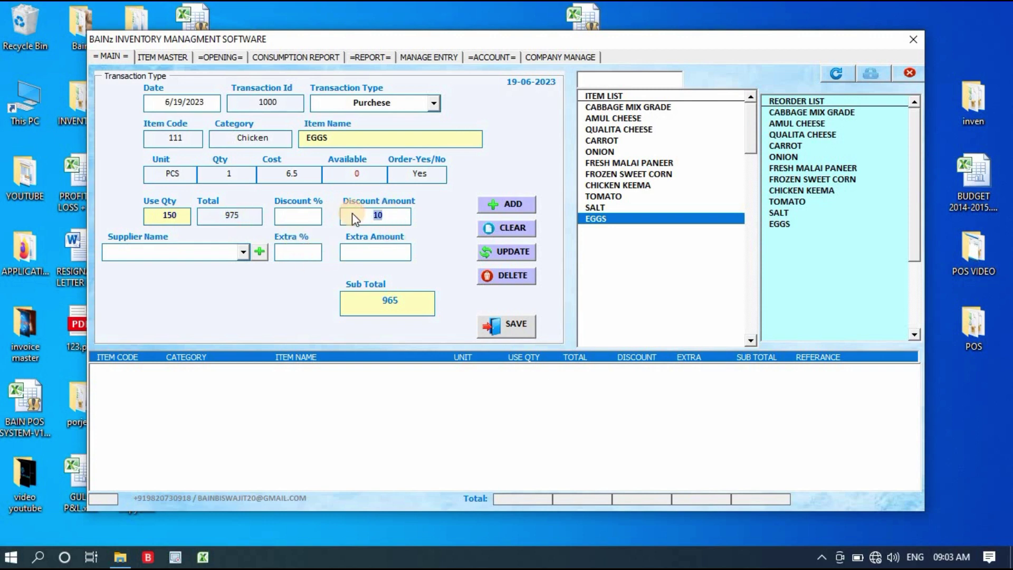
pyautogui.press('BackSpace')
pyautogui.click(312, 248)
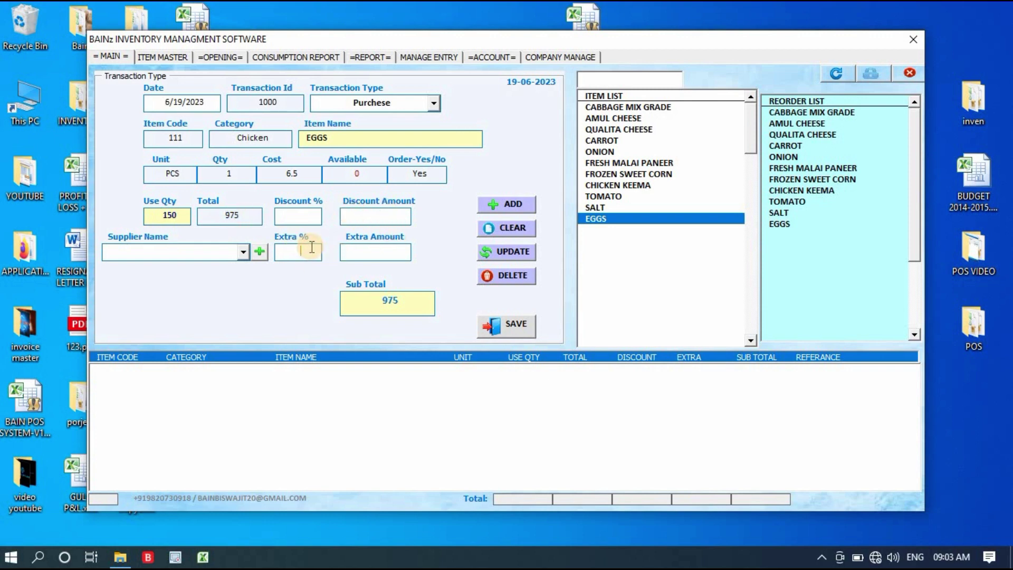
pyautogui.write('5')
pyautogui.press('BackSpace')
pyautogui.click(383, 250)
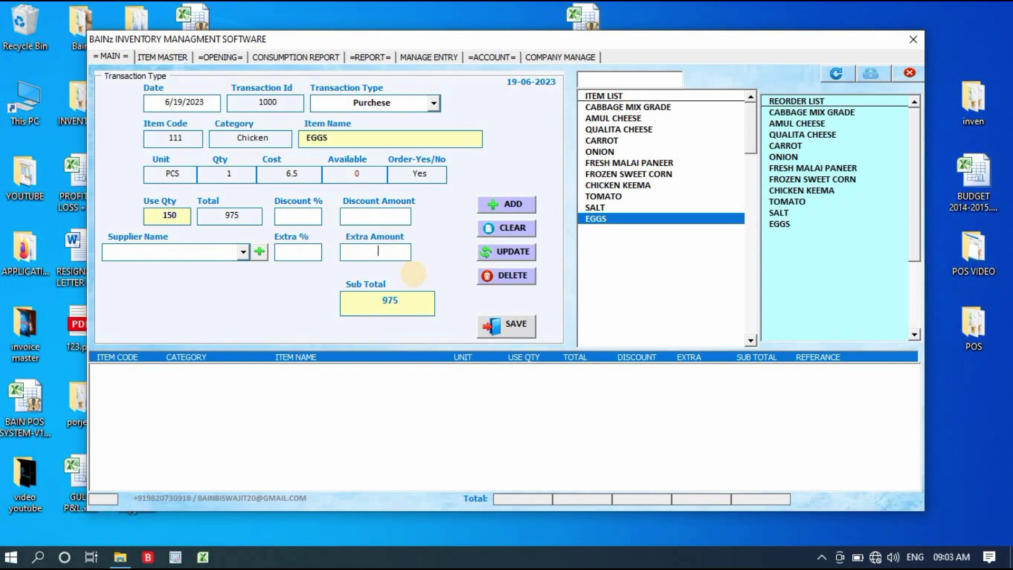
pyautogui.write('50')
# Clear the 50 extra amount and apply a 1% discount, making the sub total 965.25.
pyautogui.click(293, 217)
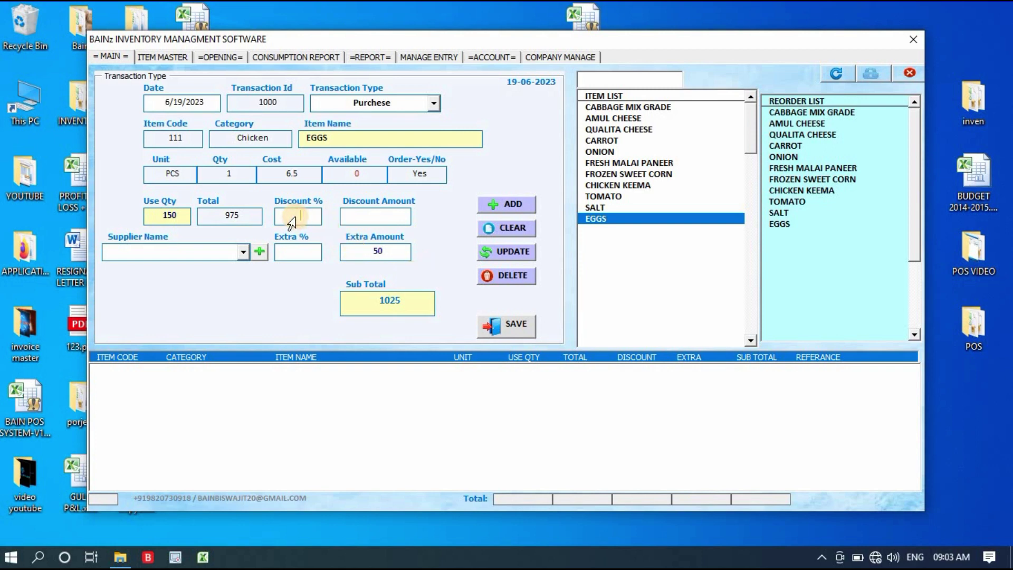
pyautogui.click(374, 216)
pyautogui.doubleClick(380, 250)
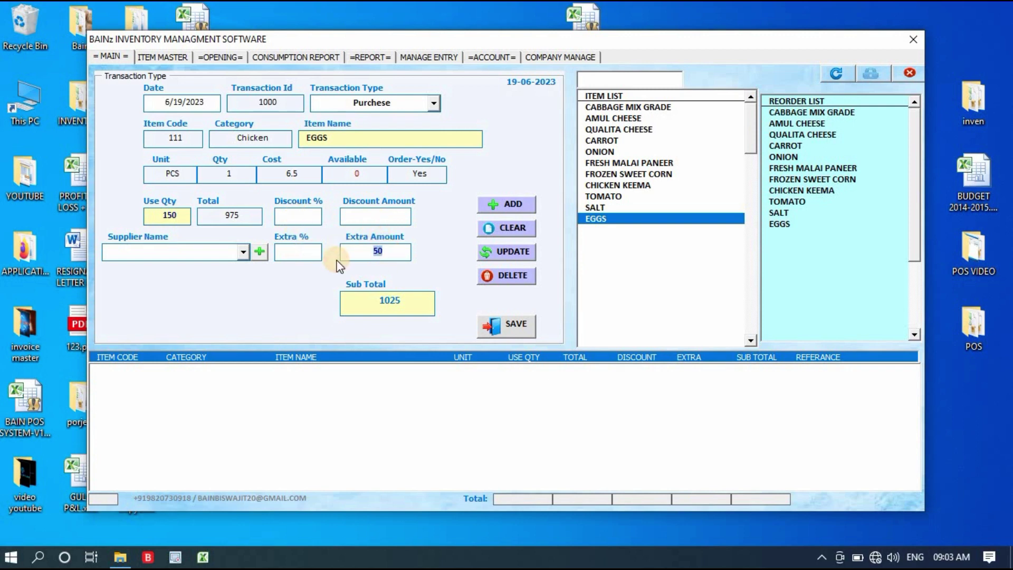
pyautogui.press('BackSpace')
pyautogui.click(285, 218)
pyautogui.write('1')
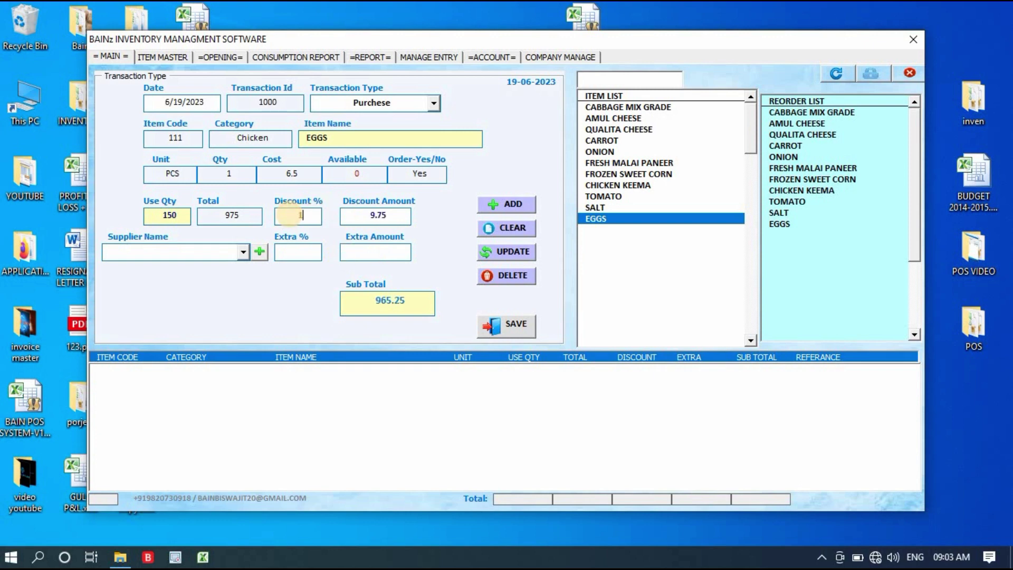
pyautogui.click(243, 252)
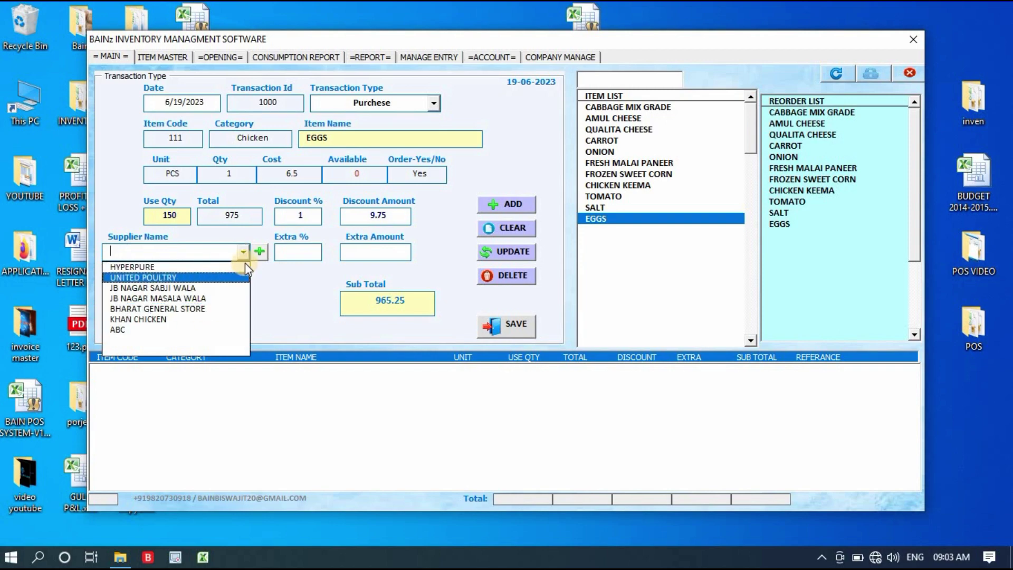
# Review the Supplier Details records, then choose UNITED POULTRY as the EGGS line's supplier.
pyautogui.click(258, 251)
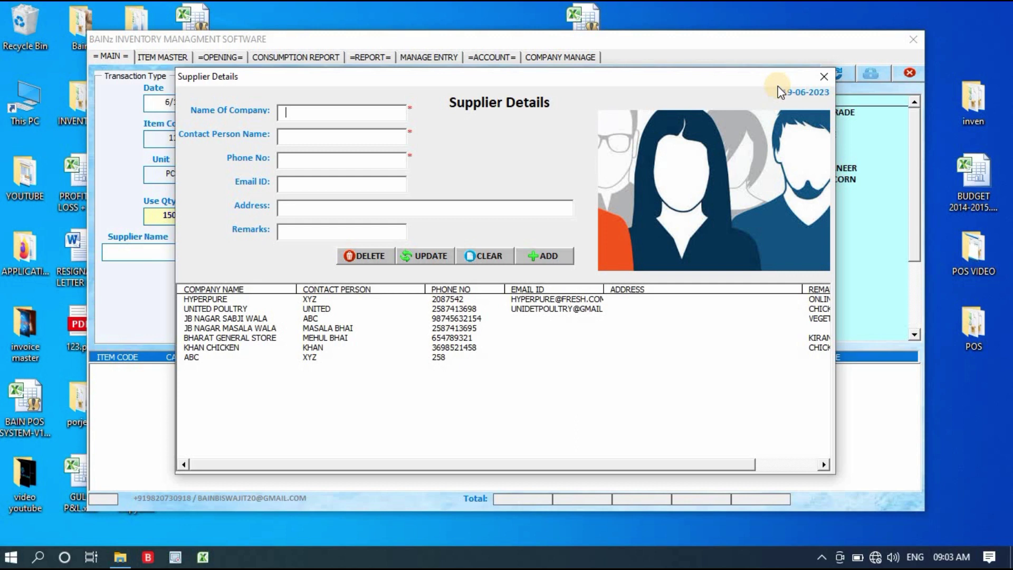
pyautogui.click(824, 77)
pyautogui.click(245, 254)
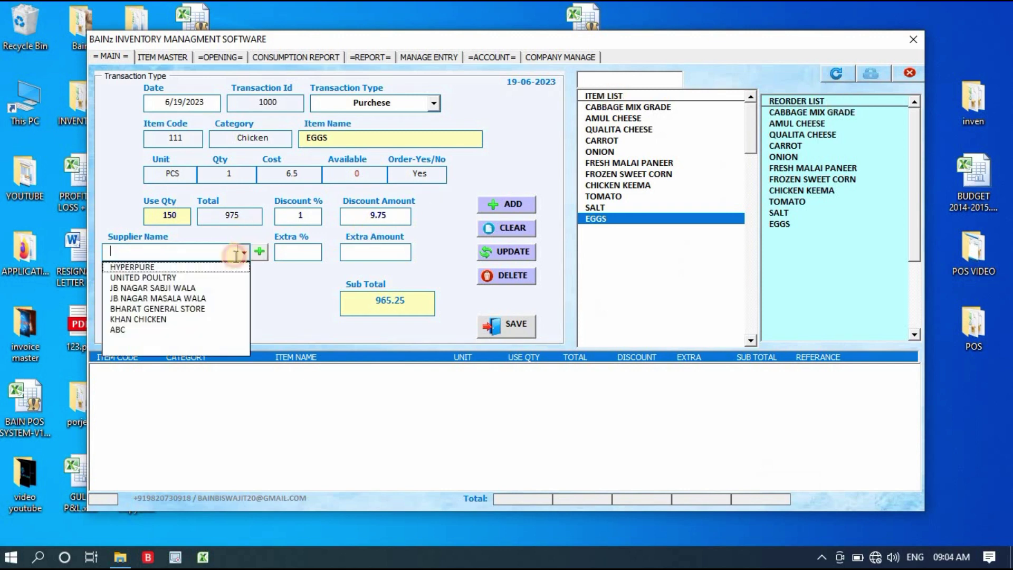
pyautogui.click(211, 280)
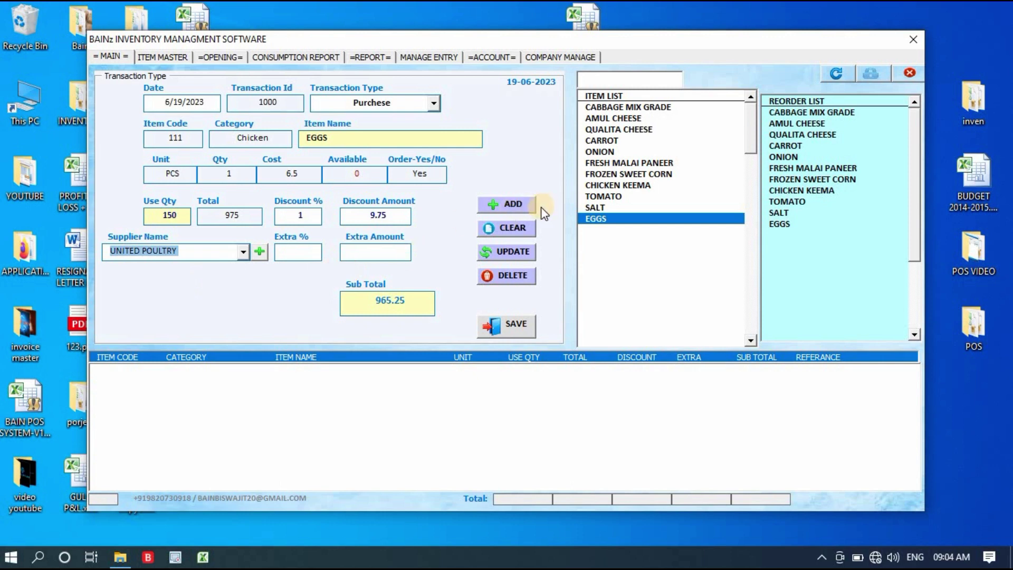
# Add the EGGS line, then a TOMATO line of 1 KG at 40 from HYPERPURE.
pyautogui.click(514, 204)
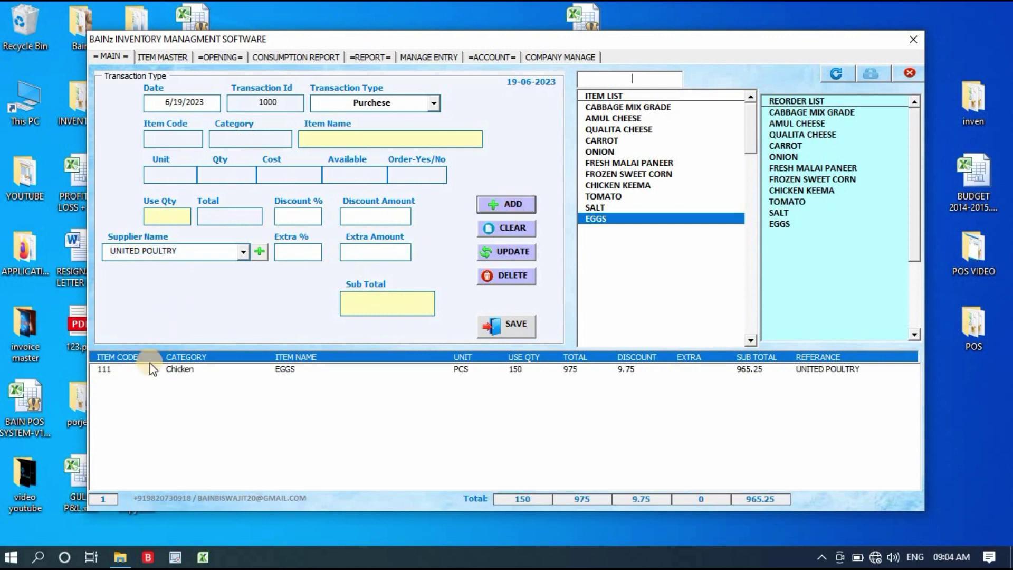
pyautogui.click(192, 379)
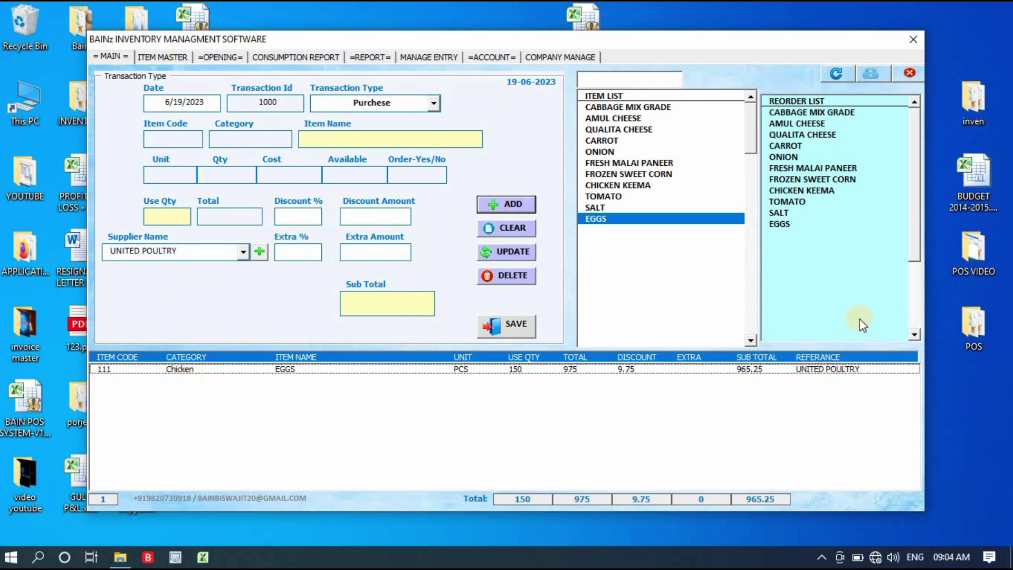
pyautogui.click(613, 196)
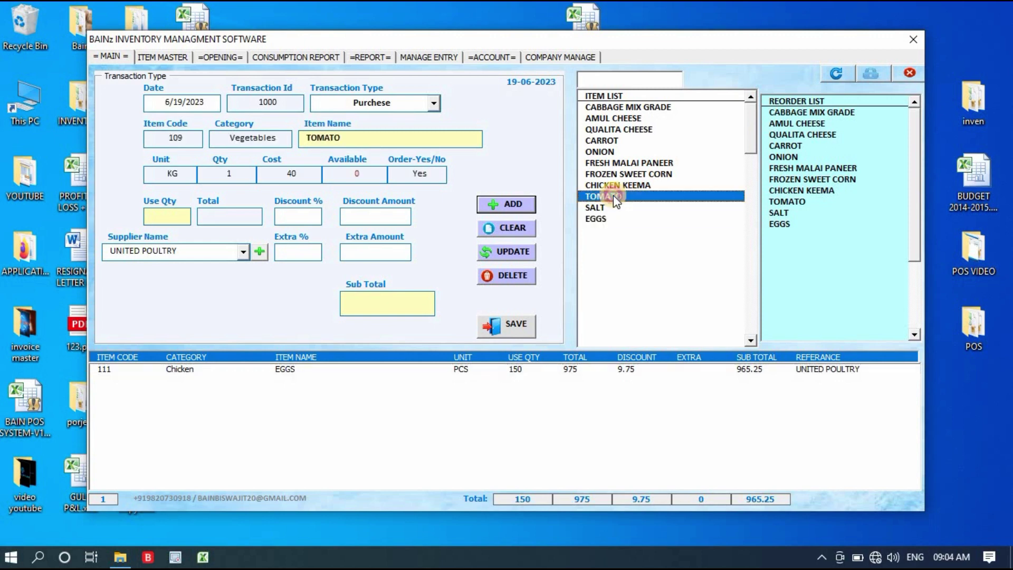
pyautogui.click(178, 216)
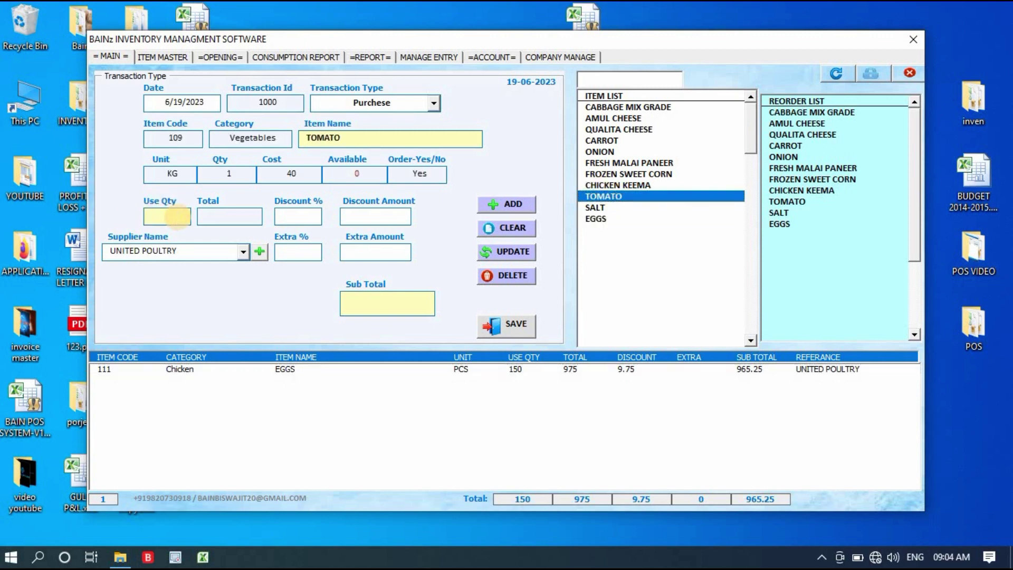
pyautogui.write('1')
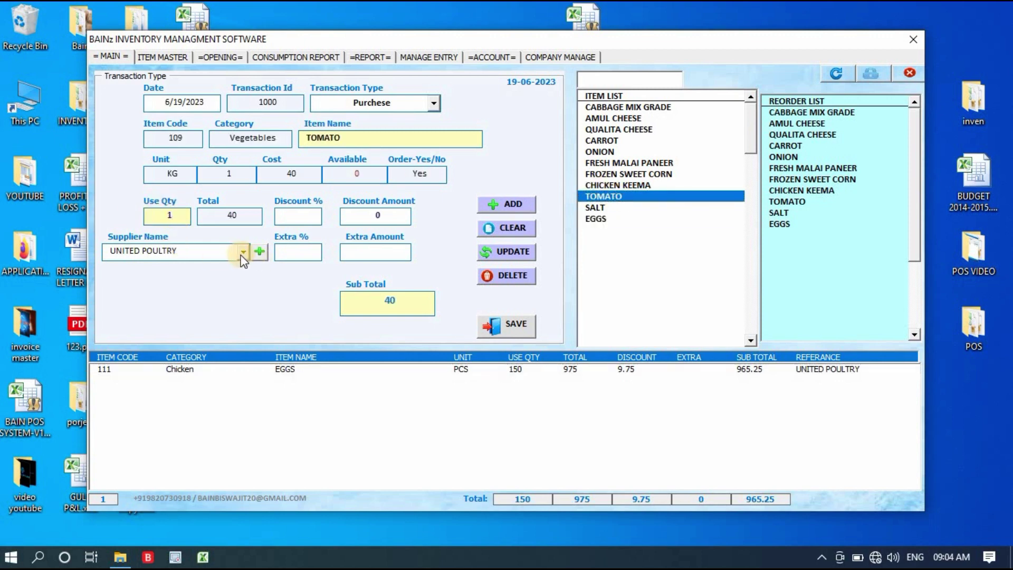
pyautogui.click(244, 252)
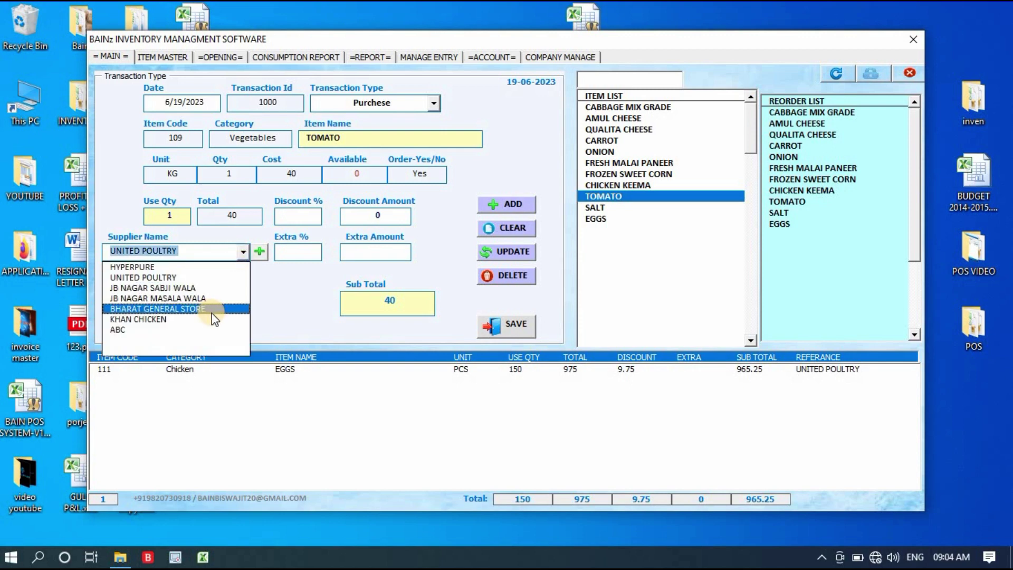
pyautogui.click(201, 265)
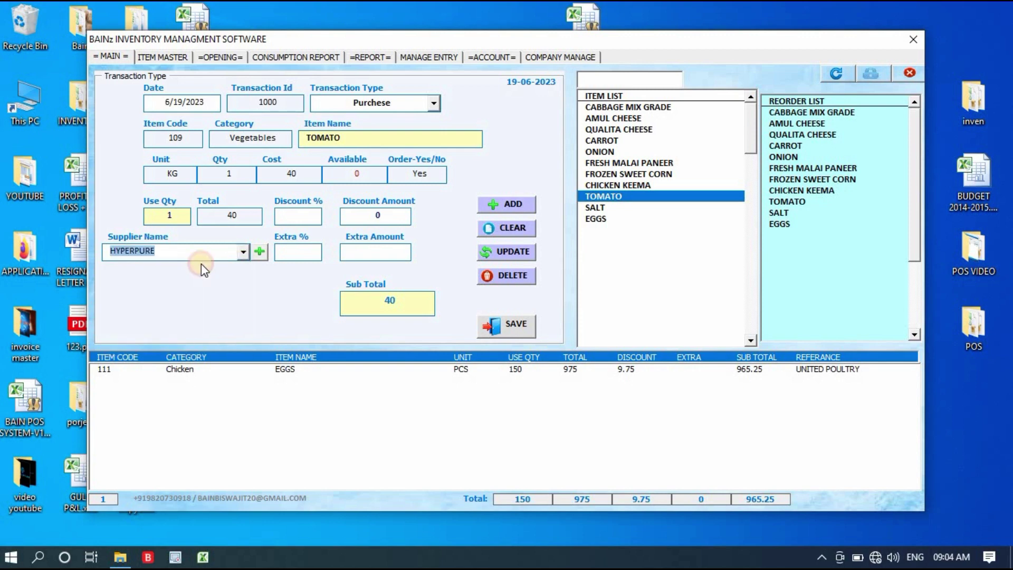
pyautogui.doubleClick(389, 300)
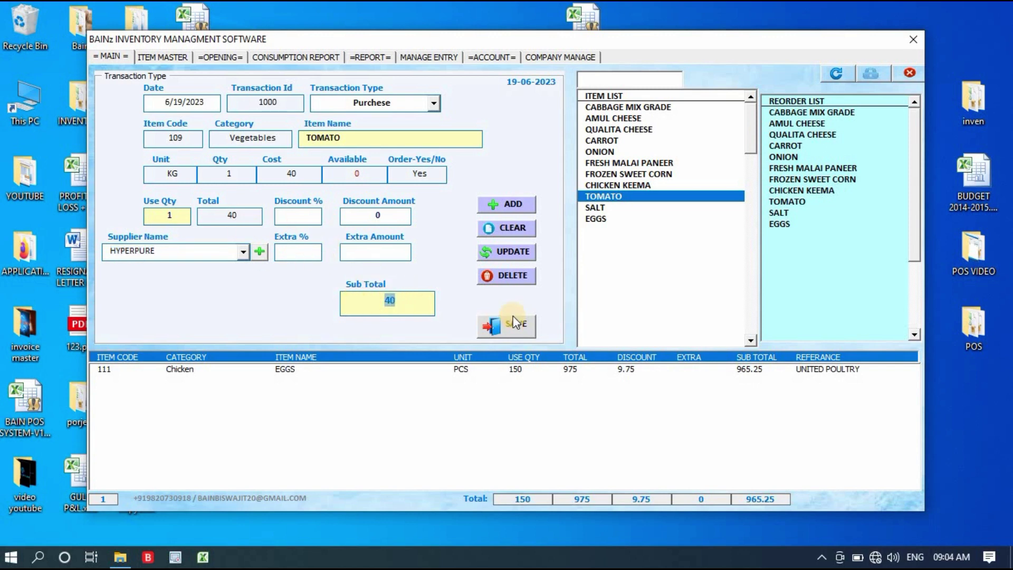
pyautogui.click(513, 207)
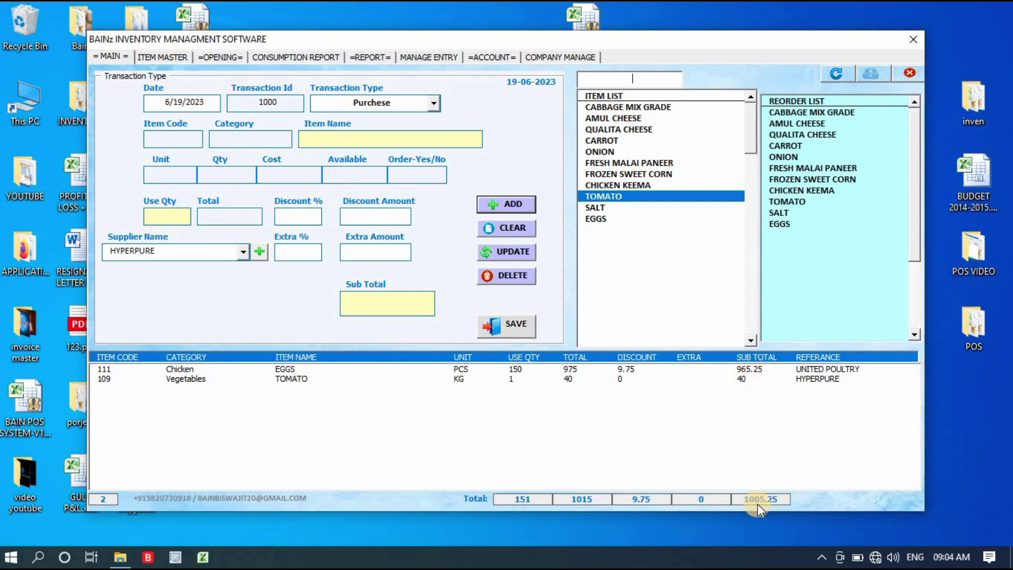
# Select the TOMATO row and save the 1005.25 purchase transaction.
pyautogui.click(829, 378)
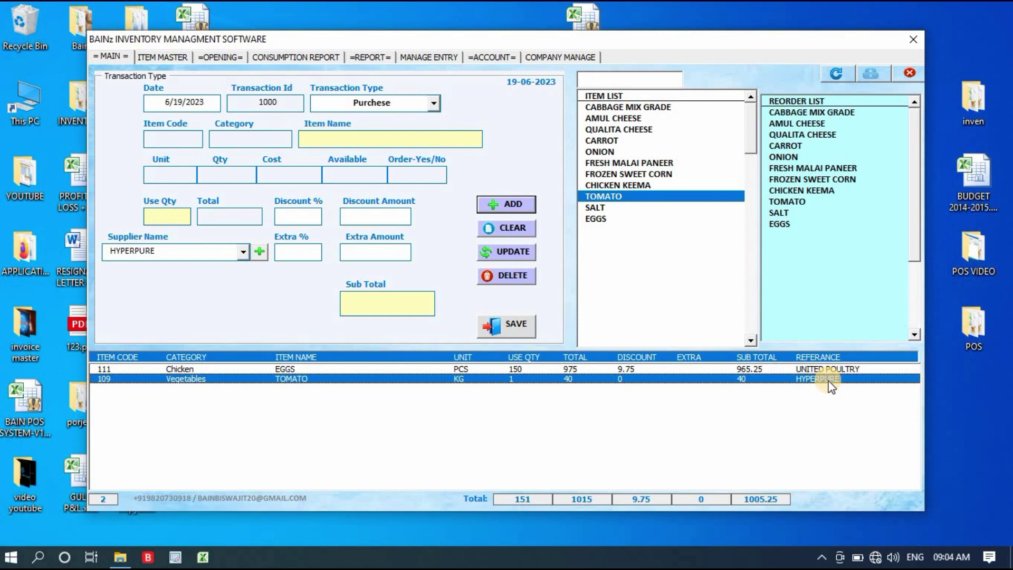
pyautogui.click(524, 328)
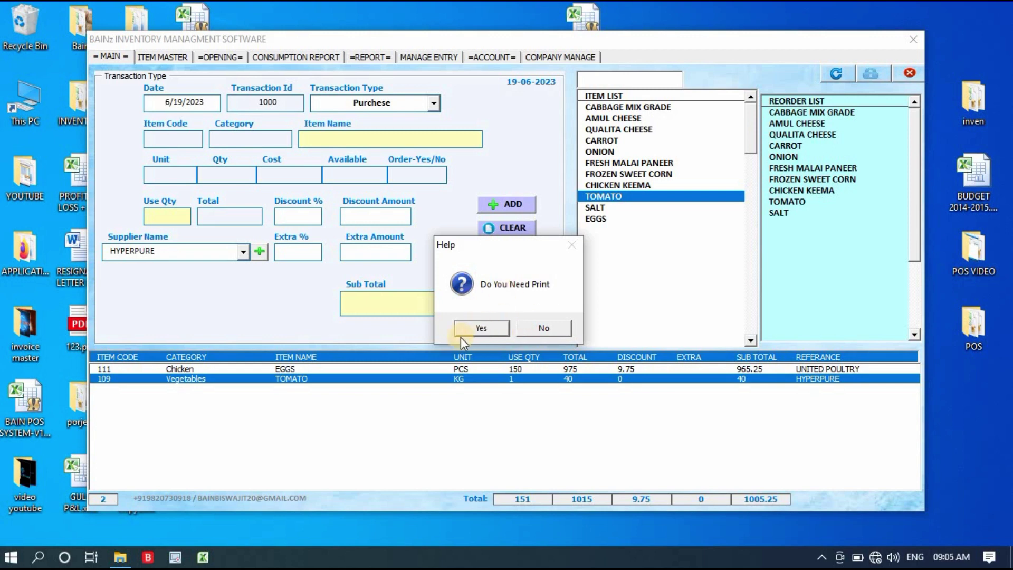
# Confirm printing the purchase and save the PDF output as '254' on the Desktop.
pyautogui.click(496, 328)
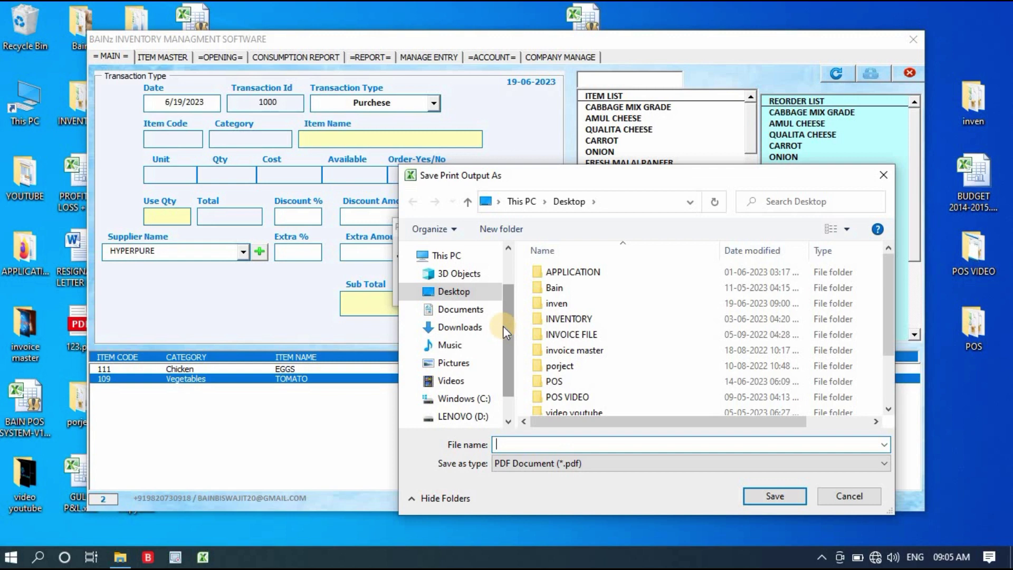
pyautogui.write('254')
pyautogui.press('Return')
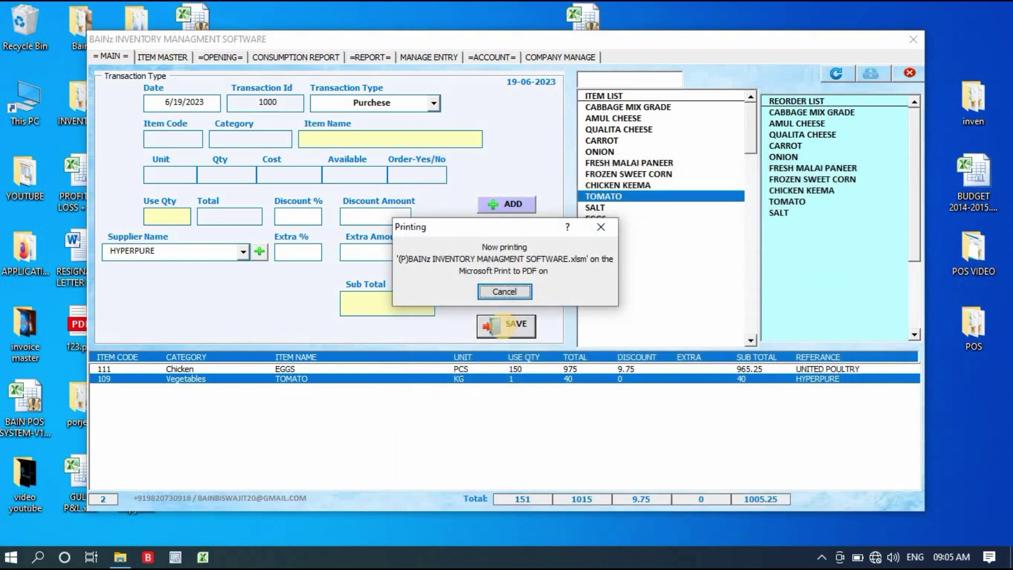
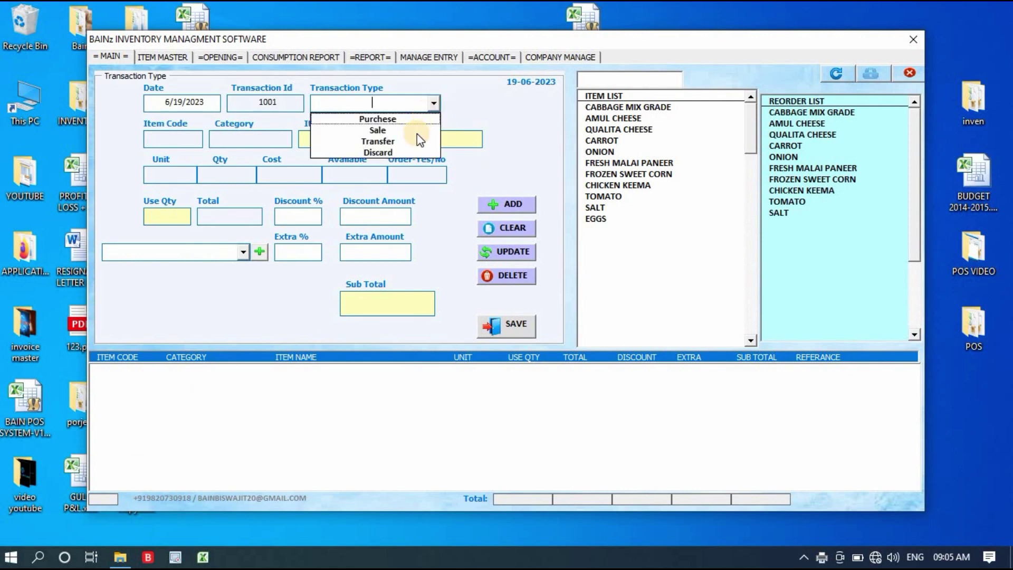
# Make a Sale of AMUL CHEESE (code 102, Dairy Product) with use quantity 1.
pyautogui.click(417, 130)
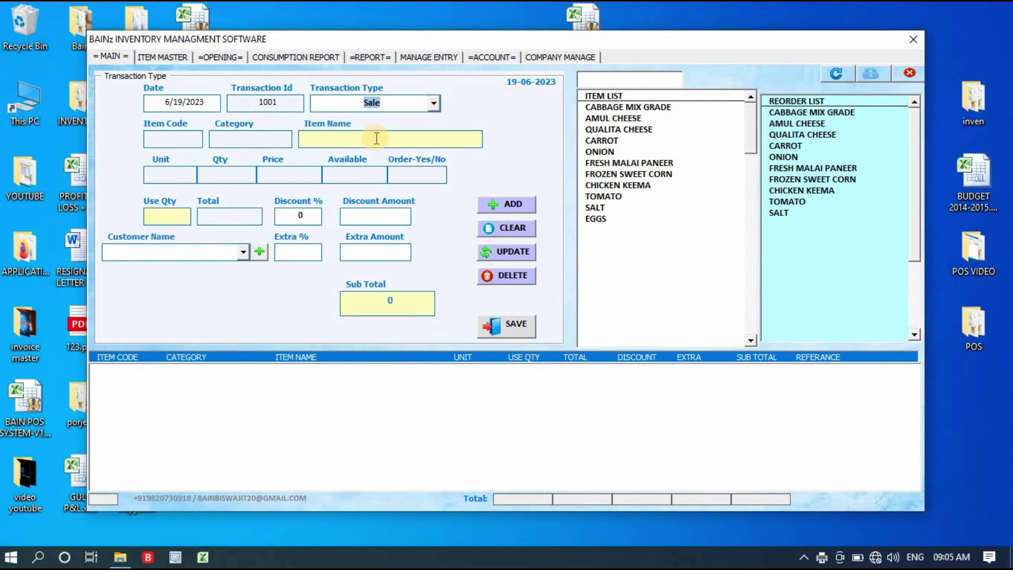
pyautogui.click(612, 127)
pyautogui.doubleClick(612, 120)
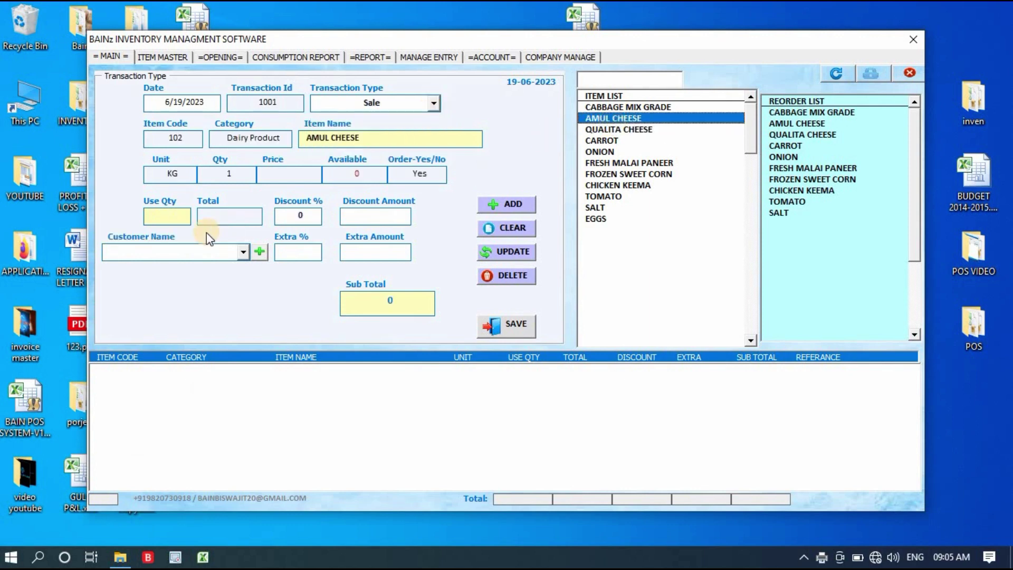
pyautogui.click(181, 224)
pyautogui.write('1')
# Open the Customer Details form for a new customer, then close it without adding one.
pyautogui.click(243, 252)
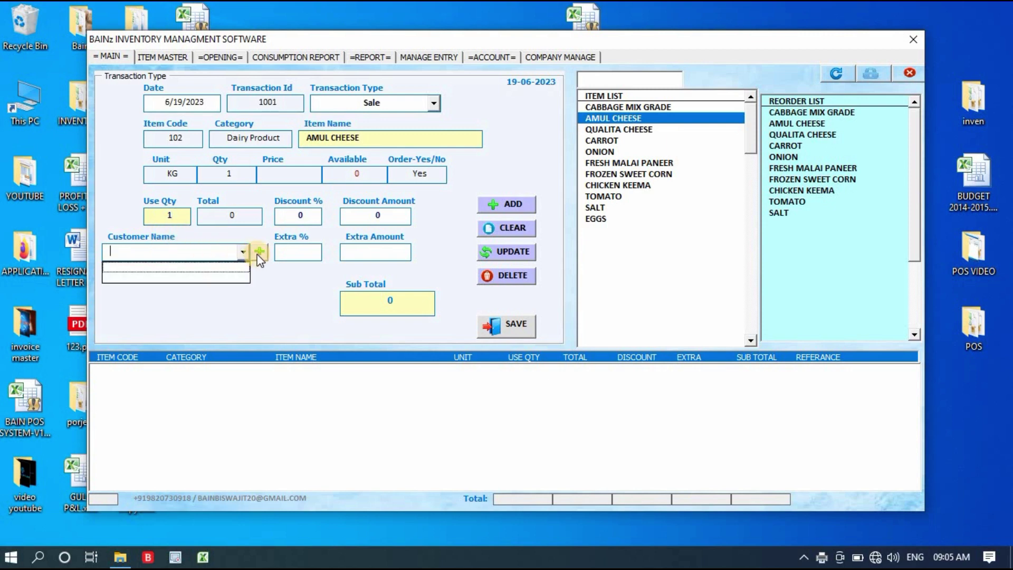
pyautogui.click(259, 253)
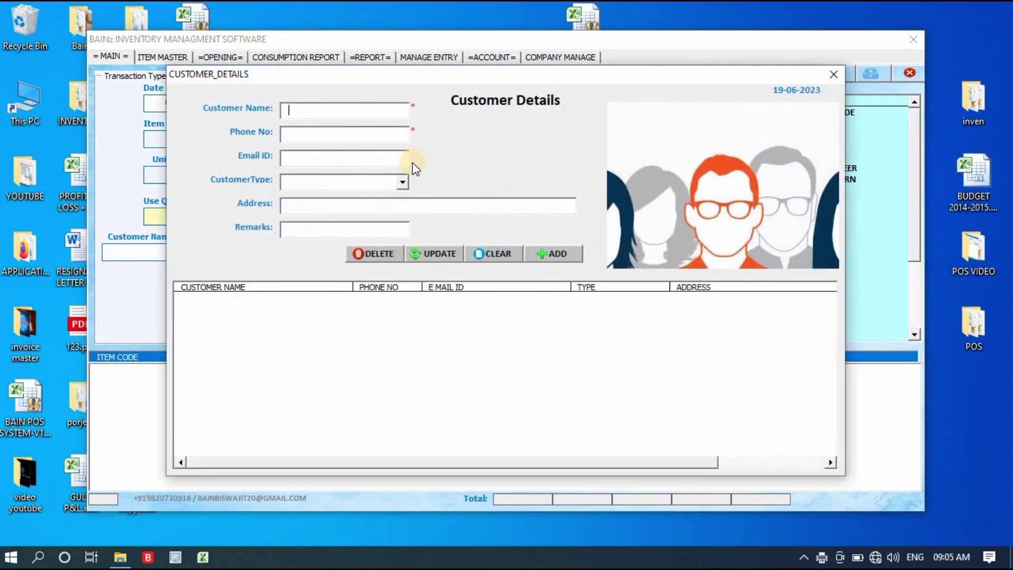
pyautogui.click(368, 115)
pyautogui.click(834, 74)
pyautogui.click(243, 252)
pyautogui.click(417, 124)
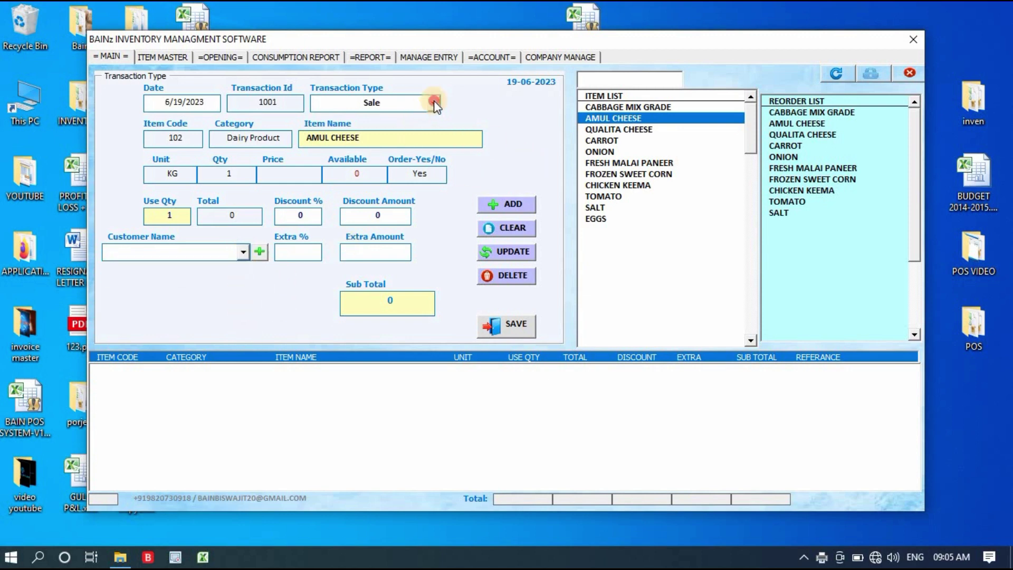
# Set the transaction type to Transfer and load FROZEN SWEET CORN at cost 74.
pyautogui.click(434, 102)
pyautogui.click(417, 138)
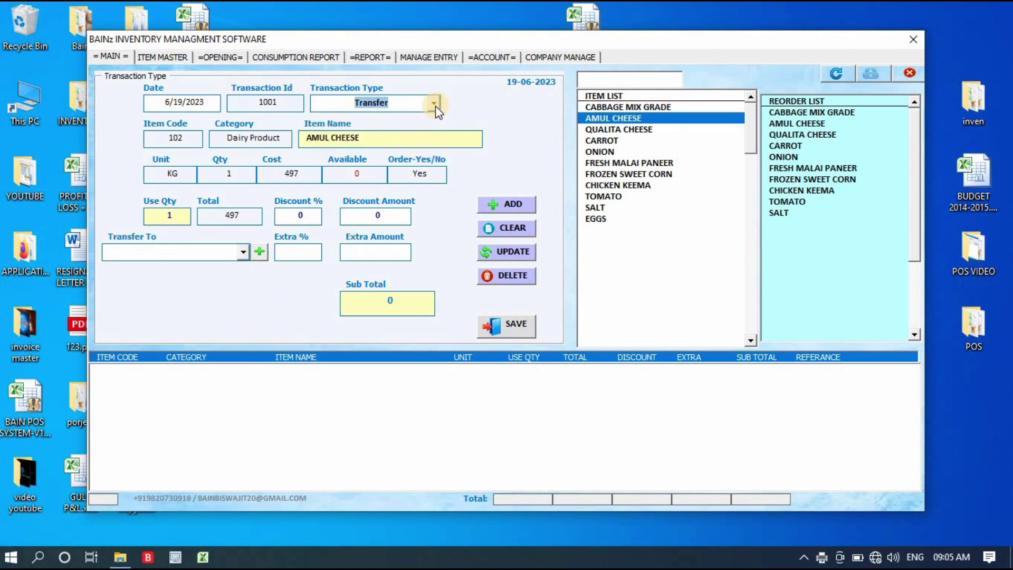
pyautogui.click(436, 105)
pyautogui.click(524, 130)
pyautogui.click(434, 103)
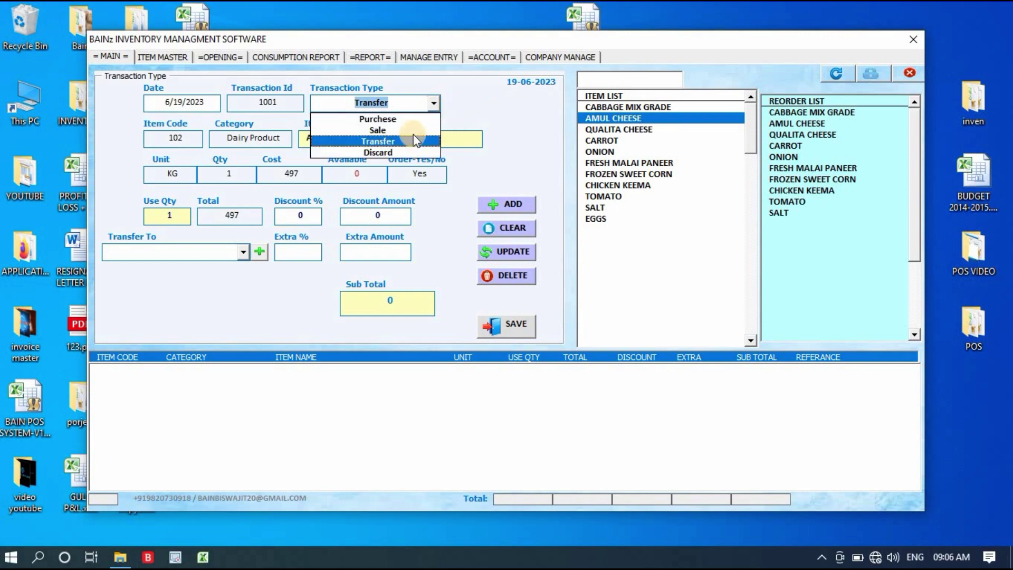
pyautogui.click(411, 140)
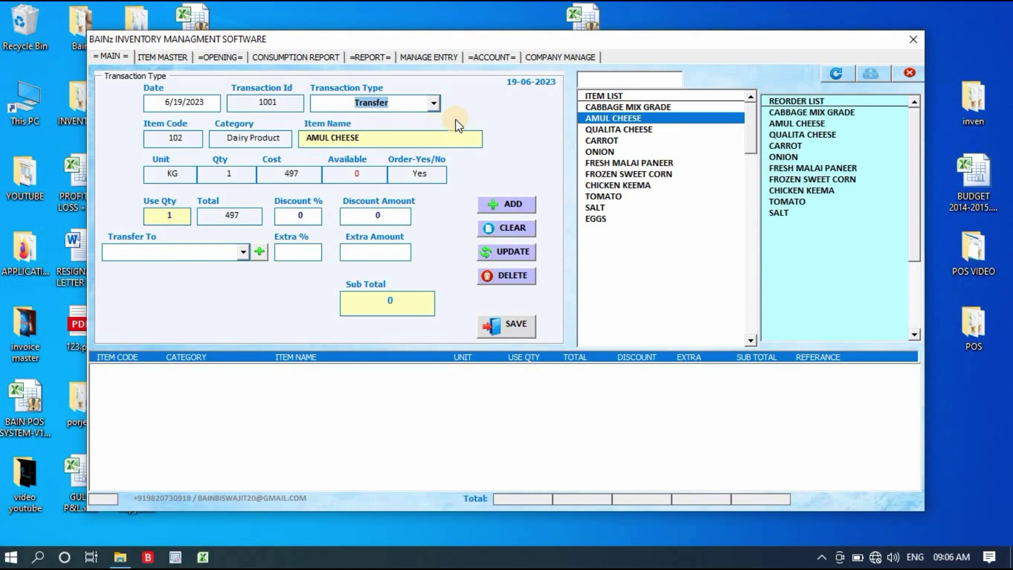
pyautogui.click(610, 173)
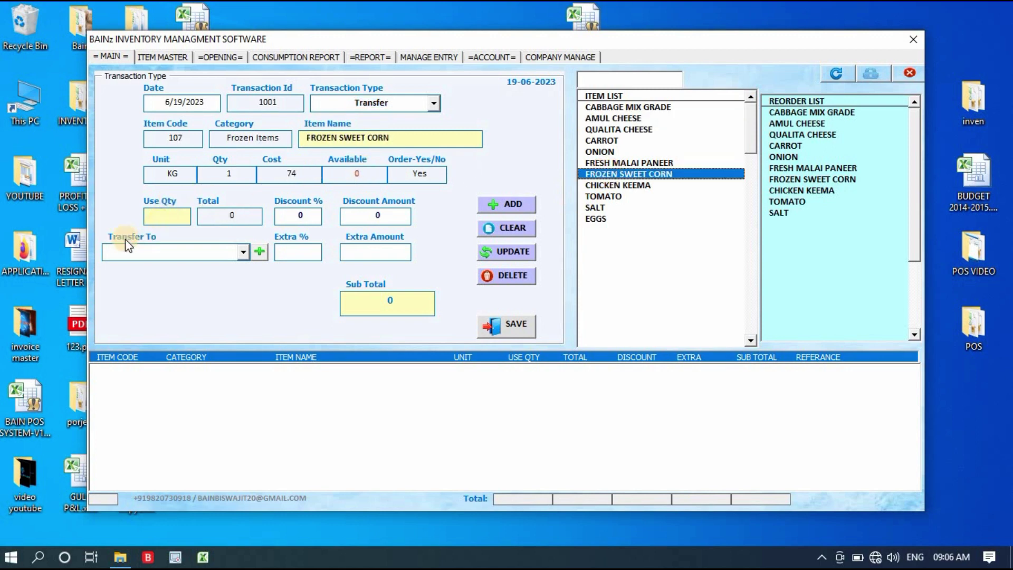
# Browse the Transfer To locations, closing the TRANSFER LIST dialog without choosing a destination.
pyautogui.click(258, 252)
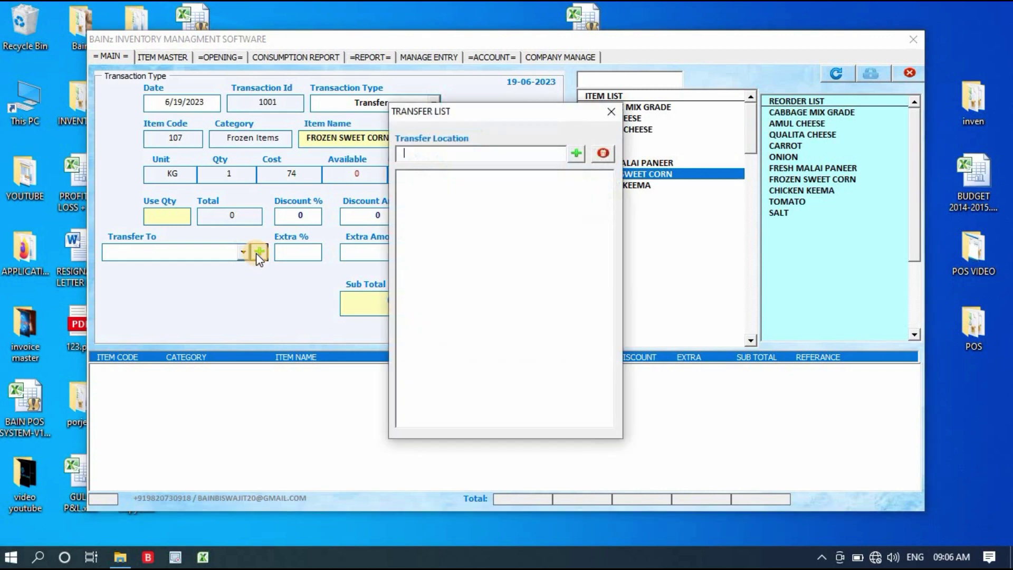
pyautogui.click(433, 154)
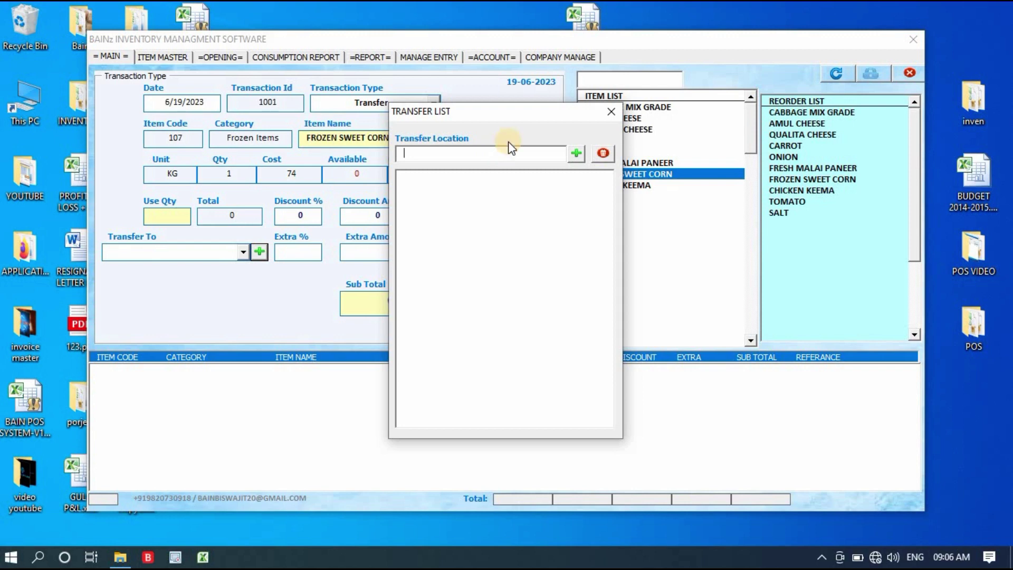
pyautogui.click(606, 111)
pyautogui.click(239, 252)
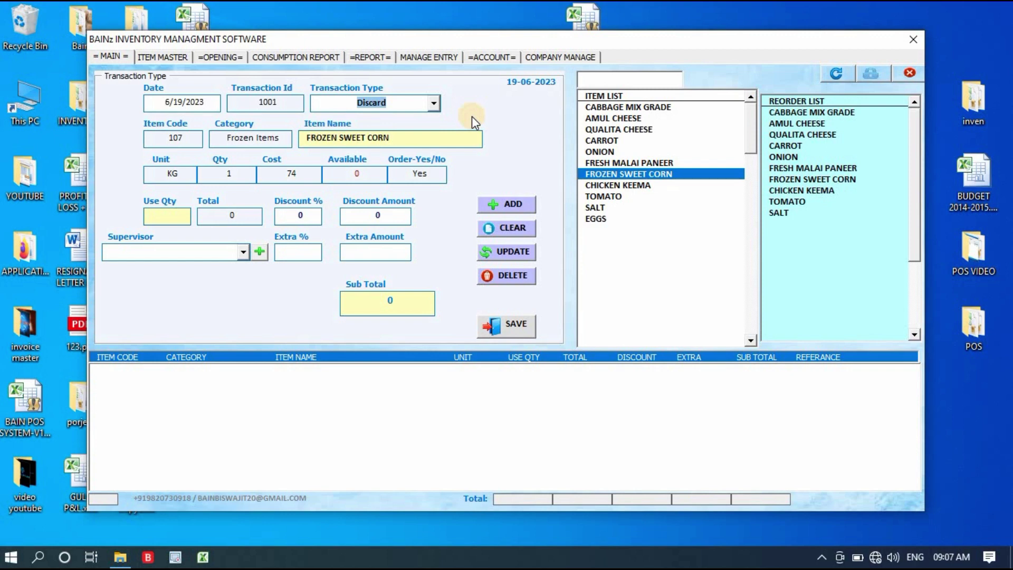
# Visit the Use Qty and Supervisor fields, then view the Item Master list of items 101–111.
pyautogui.click(162, 217)
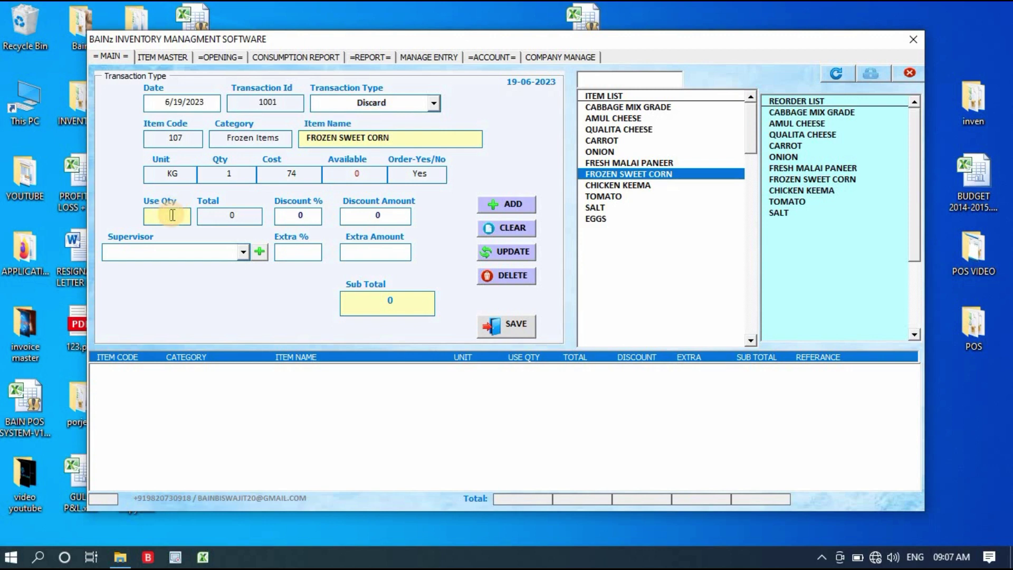
pyautogui.click(241, 252)
pyautogui.click(163, 58)
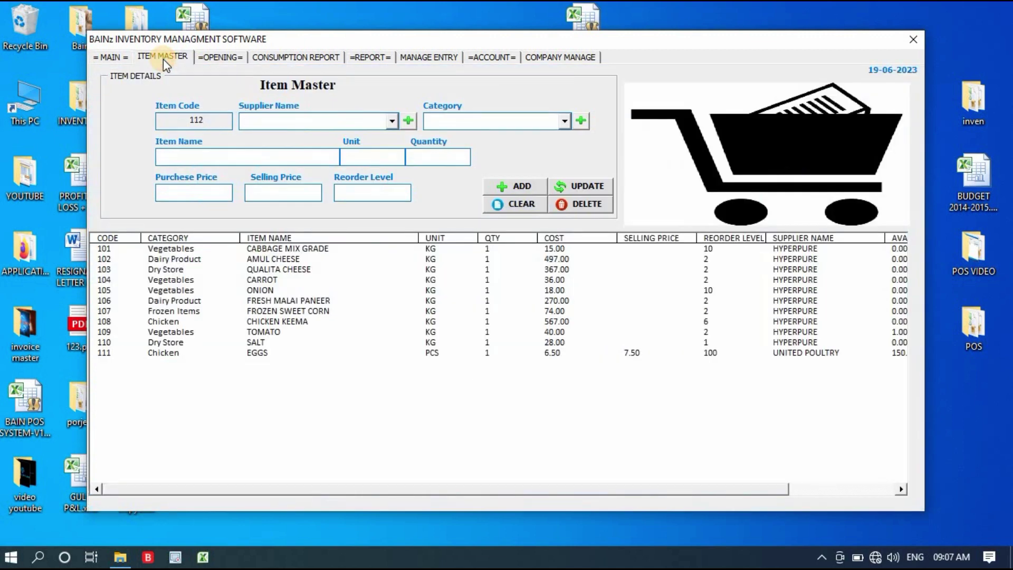
pyautogui.click(222, 56)
# Change the main form's transaction type to Purchase, then return to the Opening Stock page.
pyautogui.click(575, 233)
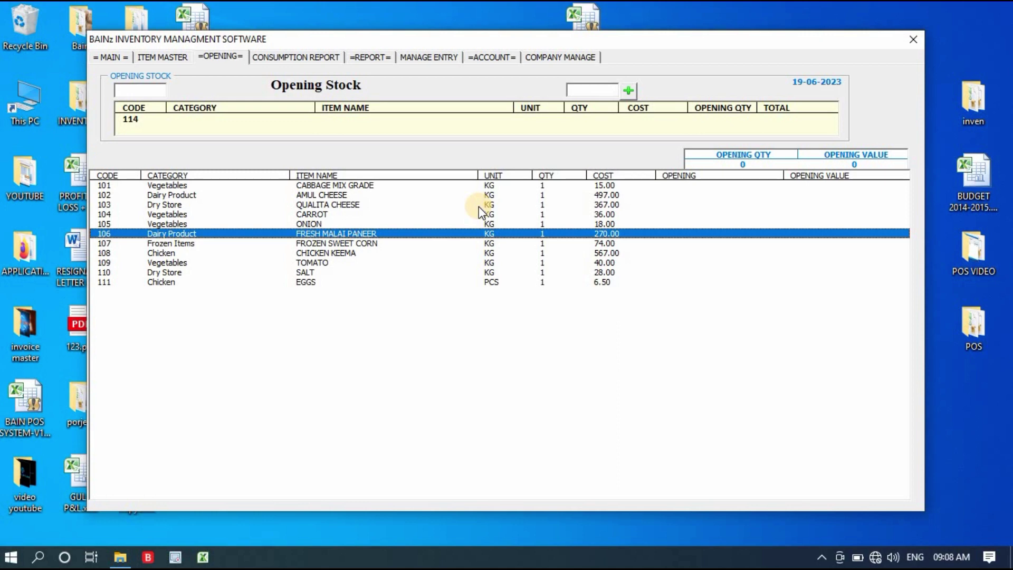
pyautogui.click(111, 57)
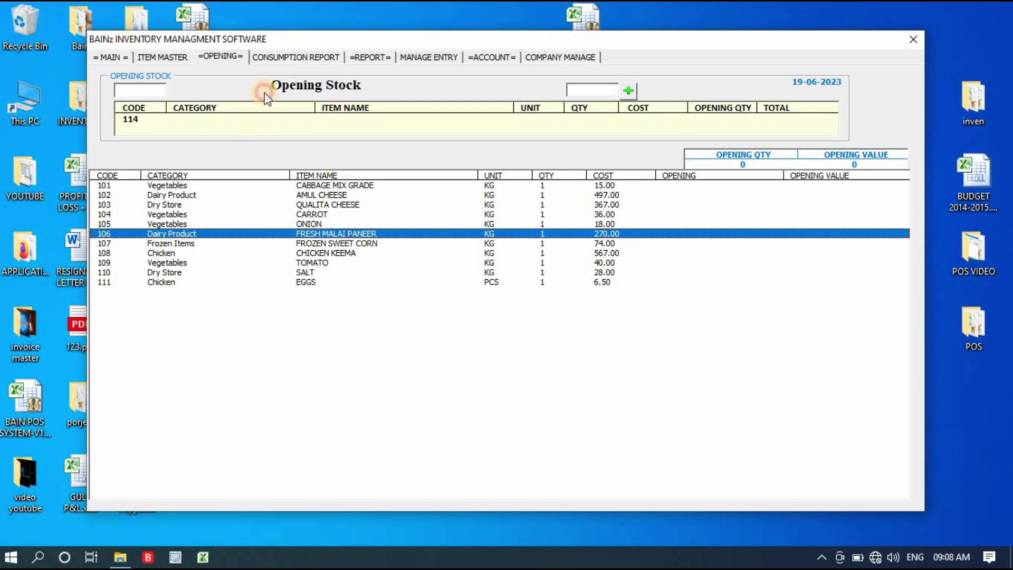
pyautogui.click(438, 108)
pyautogui.click(417, 118)
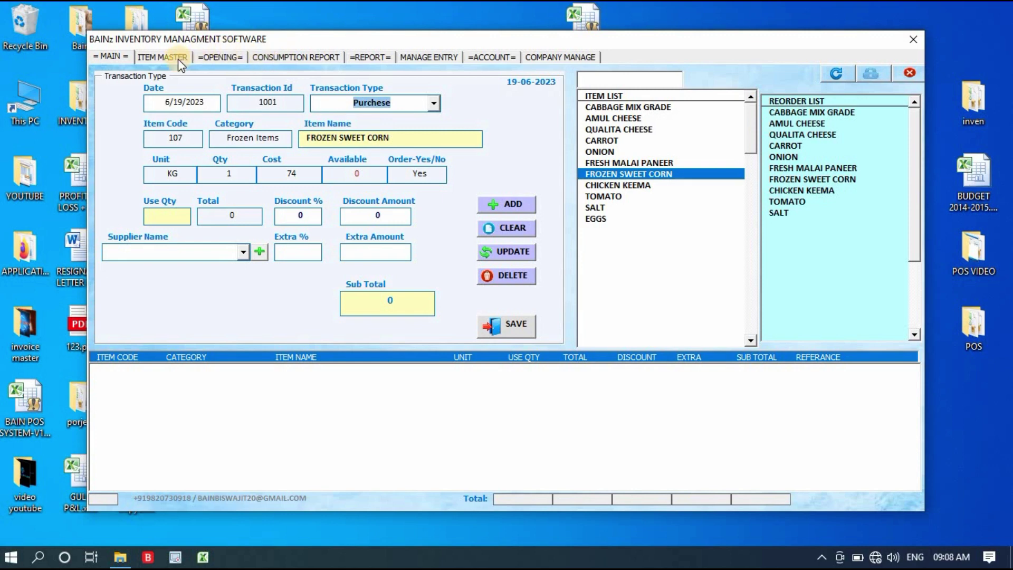
pyautogui.click(213, 58)
pyautogui.click(376, 232)
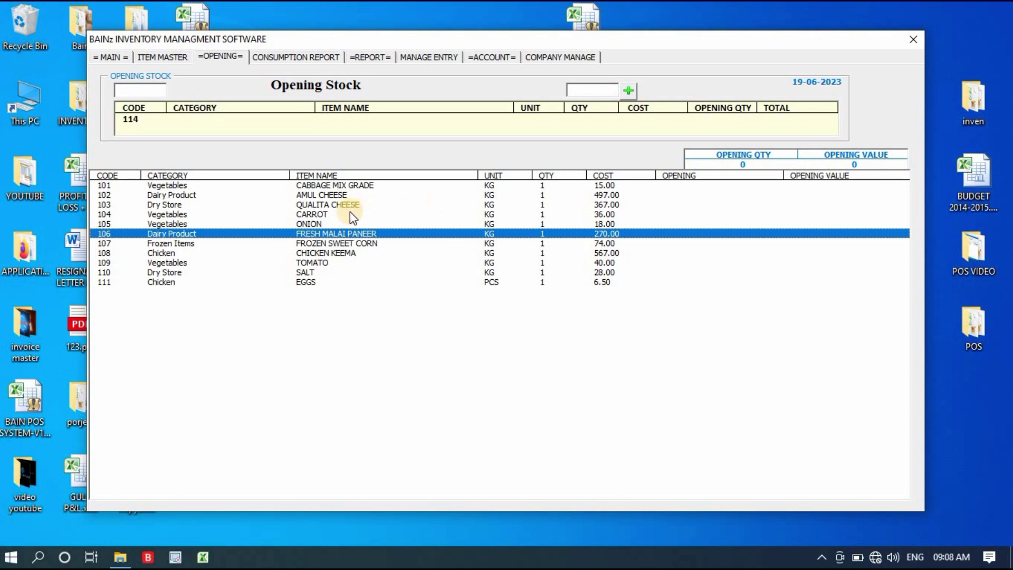
# Record CARROT's opening stock of 1 worth 36.00, then view the Consumption Record page.
pyautogui.doubleClick(313, 215)
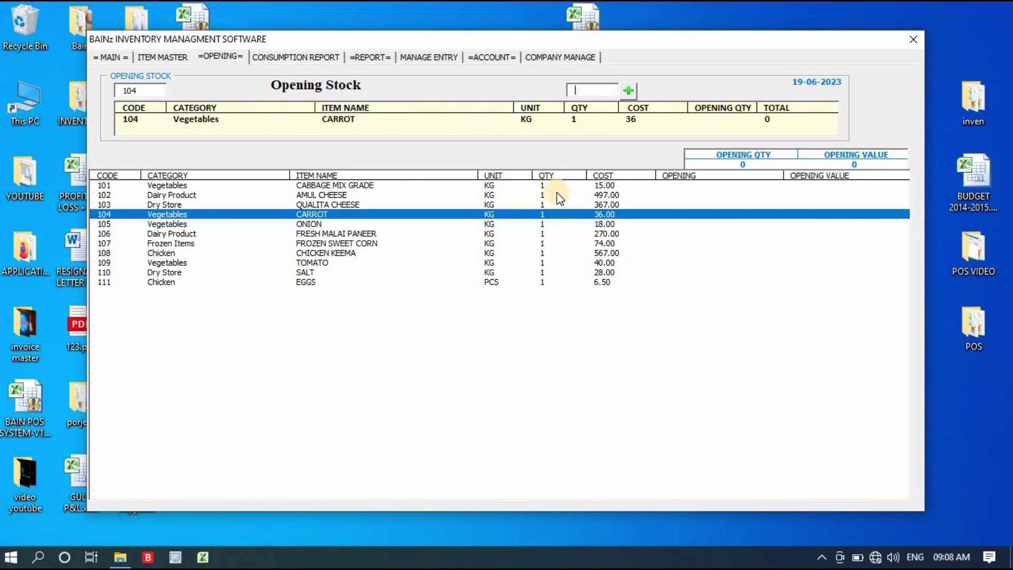
pyautogui.write('1')
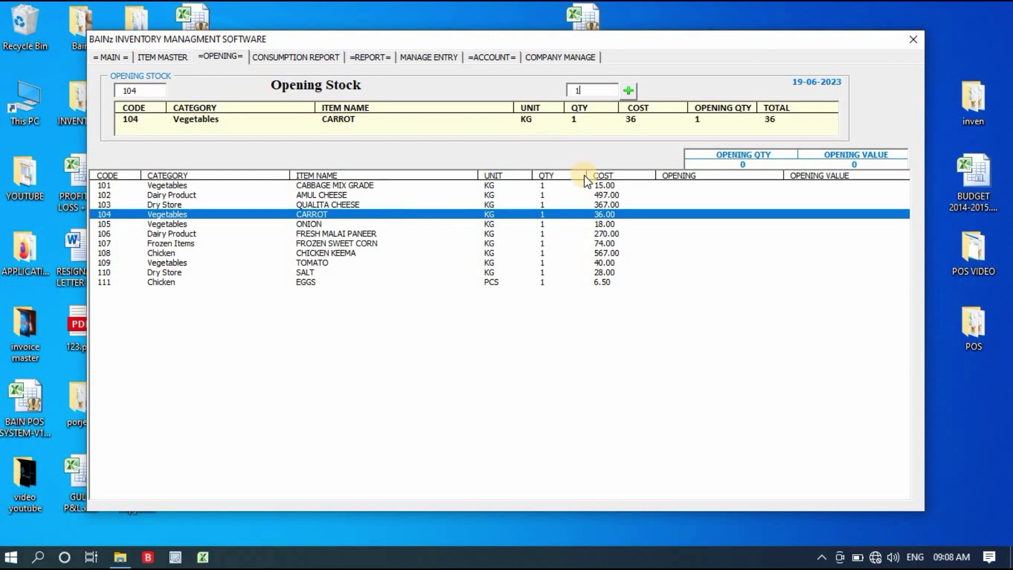
pyautogui.press('Tab')
pyautogui.click(629, 91)
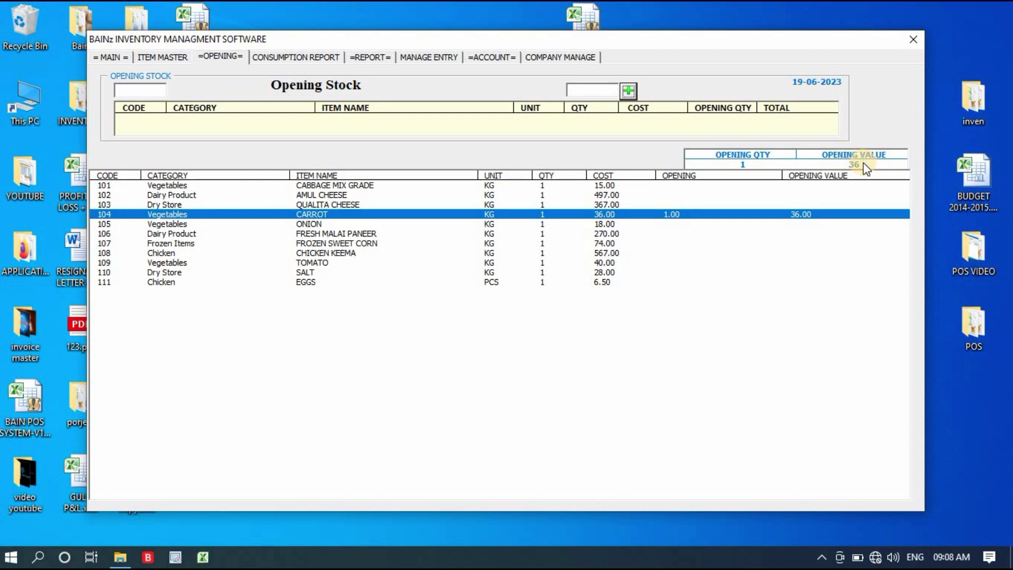
pyautogui.click(344, 243)
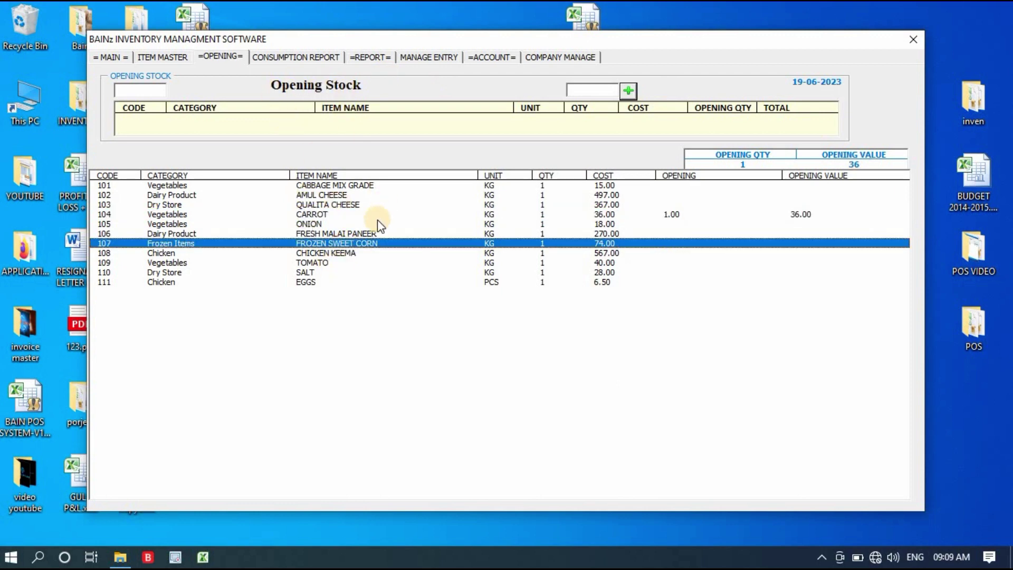
pyautogui.click(321, 56)
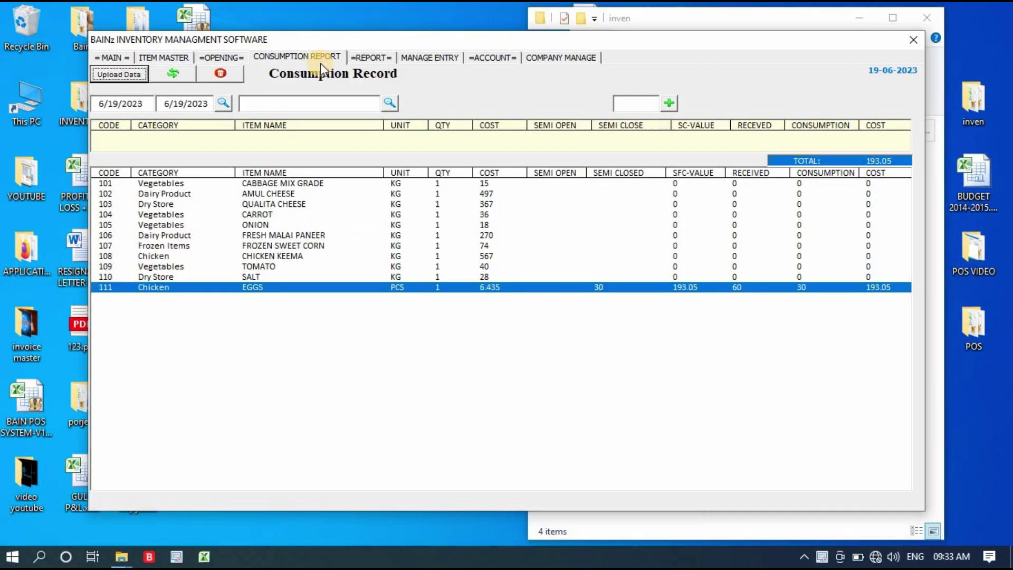